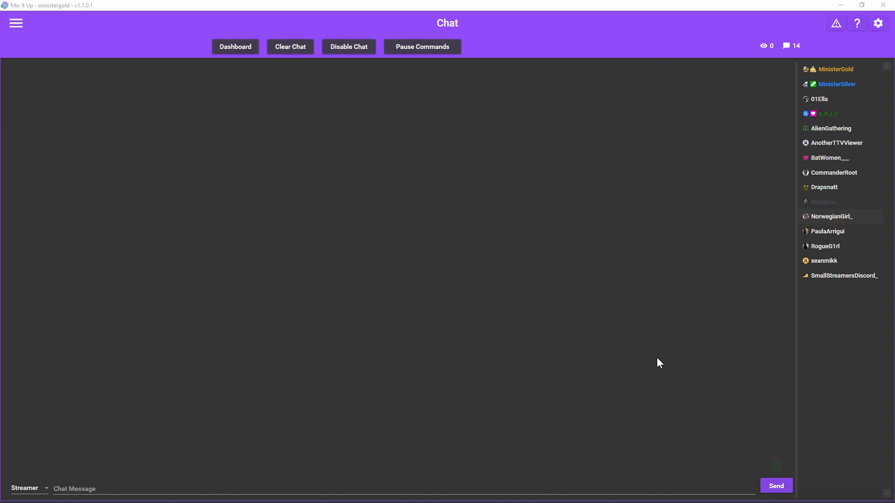
Switch from Mix It Up's Chat page to the OBS Studio window with Alt+Tab.
{"action": "key", "text": "alt+Tab"}
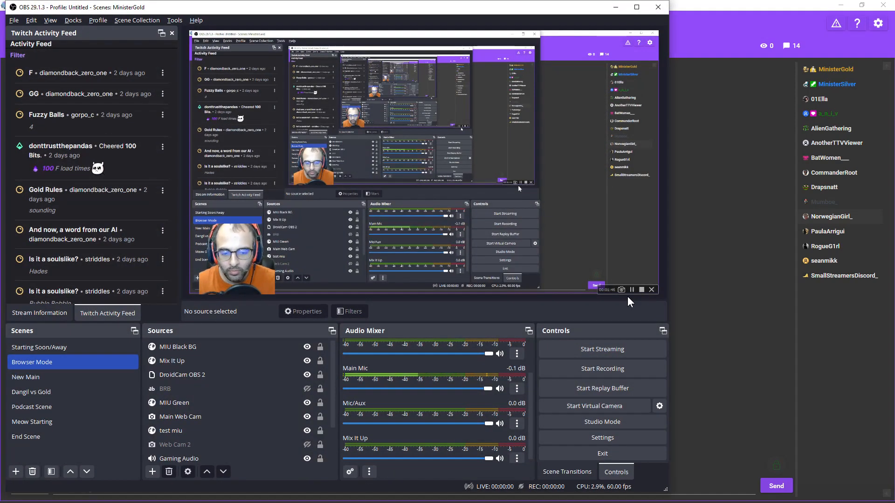
Show OBS Output settings at Replay Buffer, which is enabled with a 35 s maximum replay time.
{"action": "left_click", "coordinate": [610, 437]}
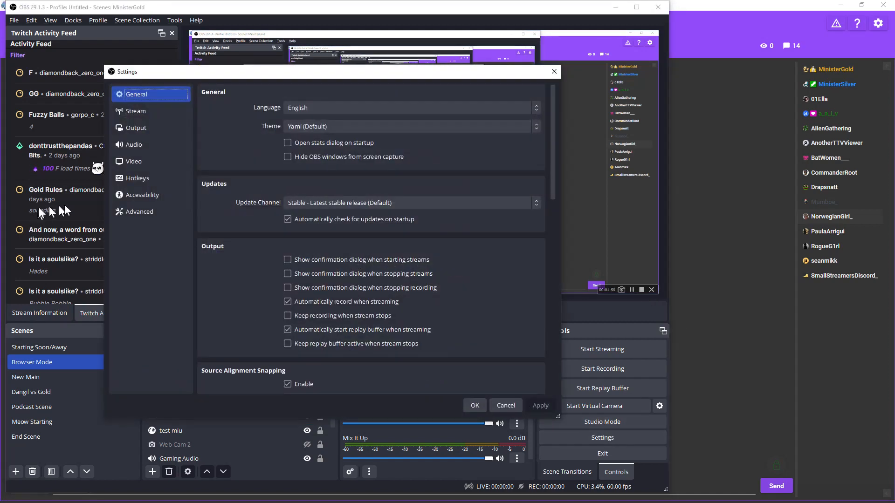
{"action": "left_click", "coordinate": [130, 123]}
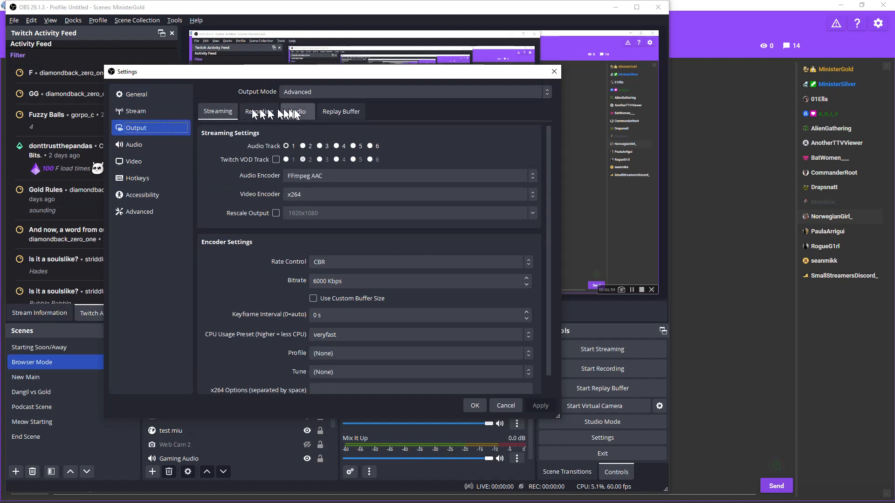
{"action": "left_click", "coordinate": [331, 113]}
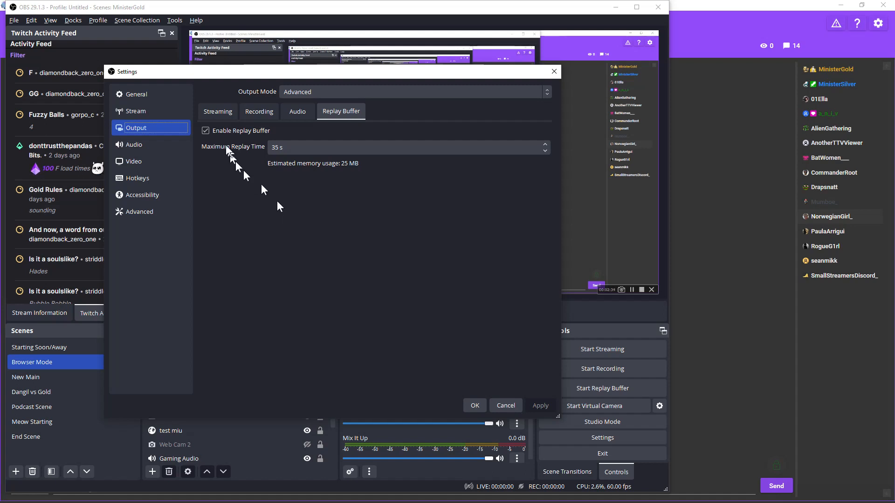
Review Recording, Video and Advanced settings for the 'Clip' prefix, then enable auto-record when streaming.
{"action": "left_click", "coordinate": [236, 127]}
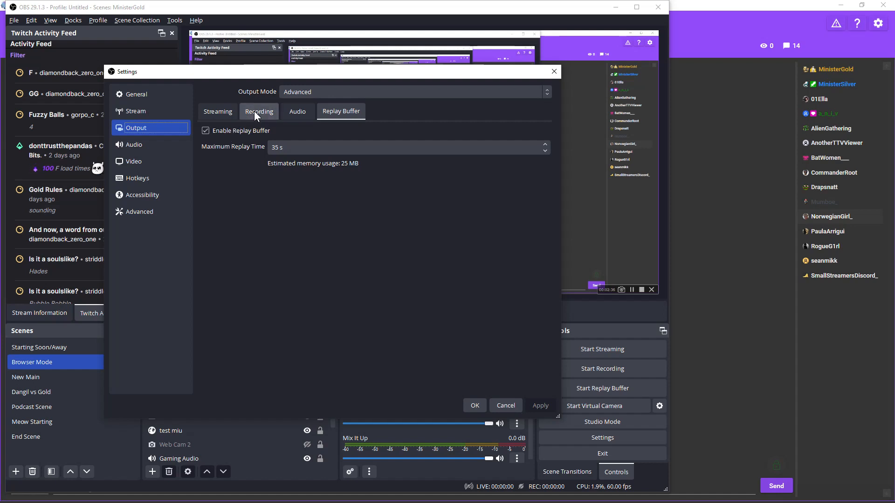
{"action": "left_click", "coordinate": [253, 110]}
{"action": "left_click", "coordinate": [134, 161]}
{"action": "left_click", "coordinate": [139, 212]}
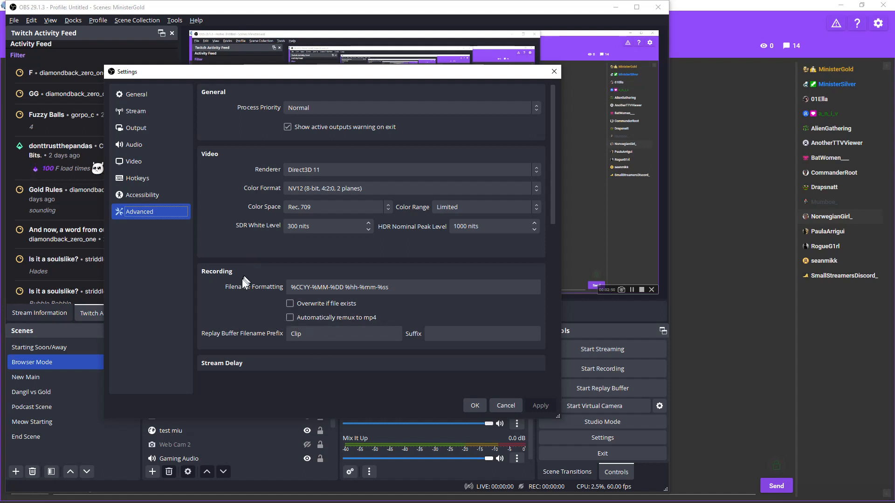
{"action": "left_click", "coordinate": [300, 332]}
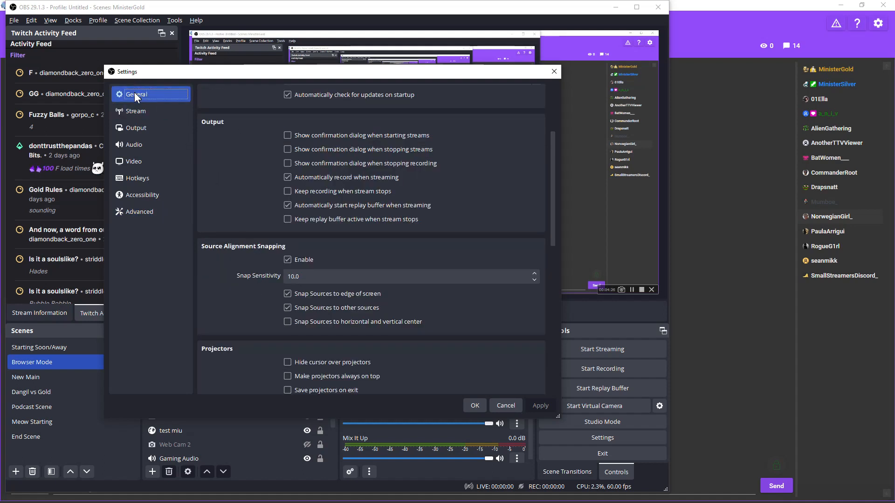
{"action": "left_click", "coordinate": [287, 178]}
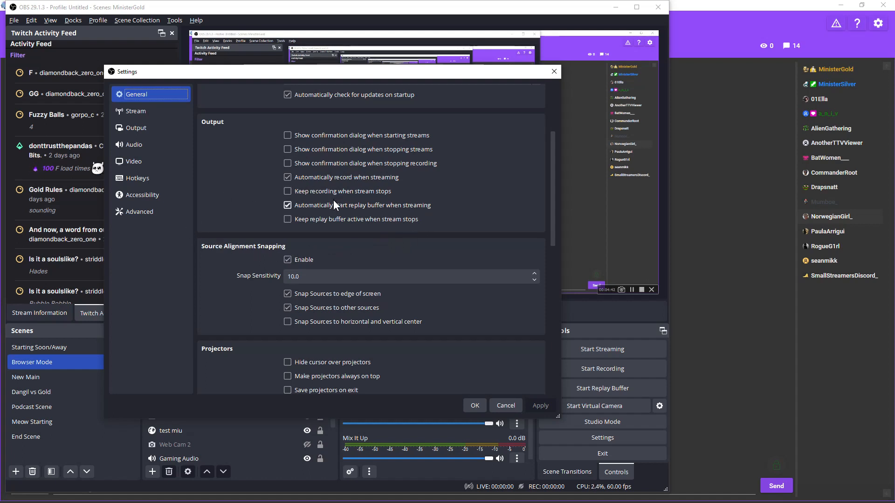
Filter hotkeys for 'repl', bind Save Replay to Alt+C, and confirm the settings with OK.
{"action": "left_click", "coordinate": [145, 174]}
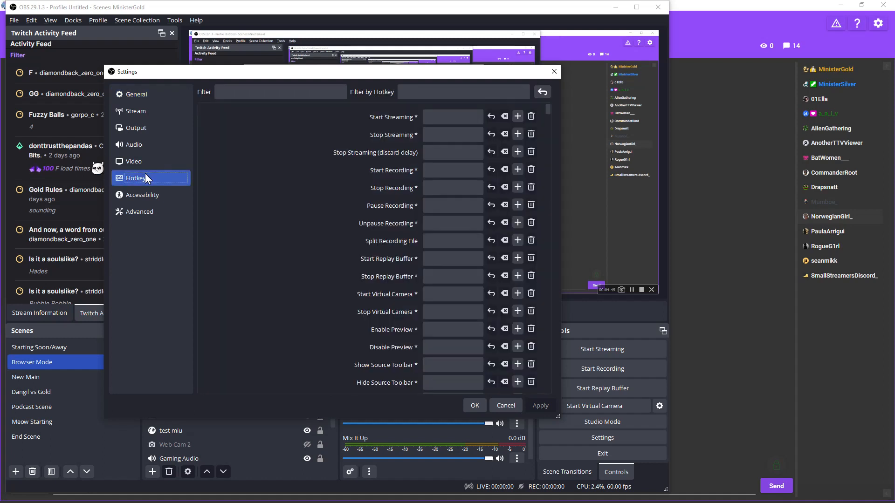
{"action": "left_click", "coordinate": [281, 97]}
{"action": "type", "text": "repl"}
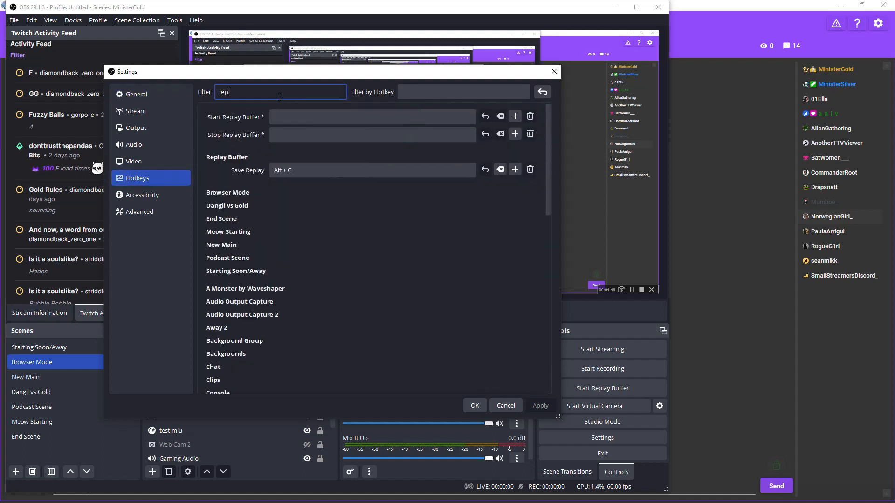
{"action": "left_click", "coordinate": [305, 174]}
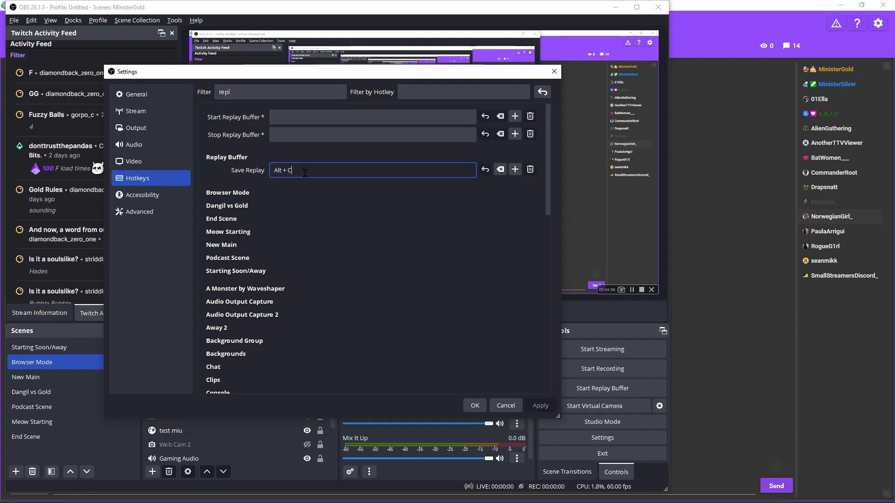
{"action": "key", "text": "alt+c"}
{"action": "left_click", "coordinate": [476, 406]}
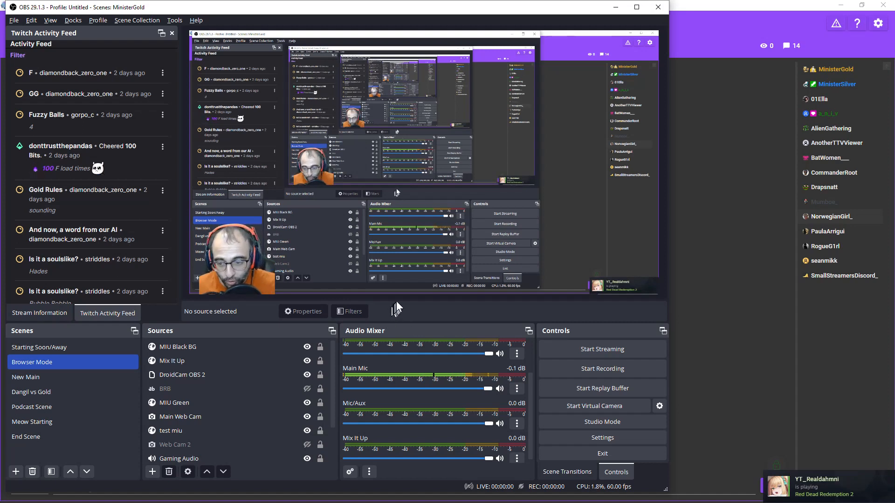
On Mix It Up's Commands page, filter by 'local' and open localclip from the Ungrouped group.
{"action": "left_click", "coordinate": [736, 308]}
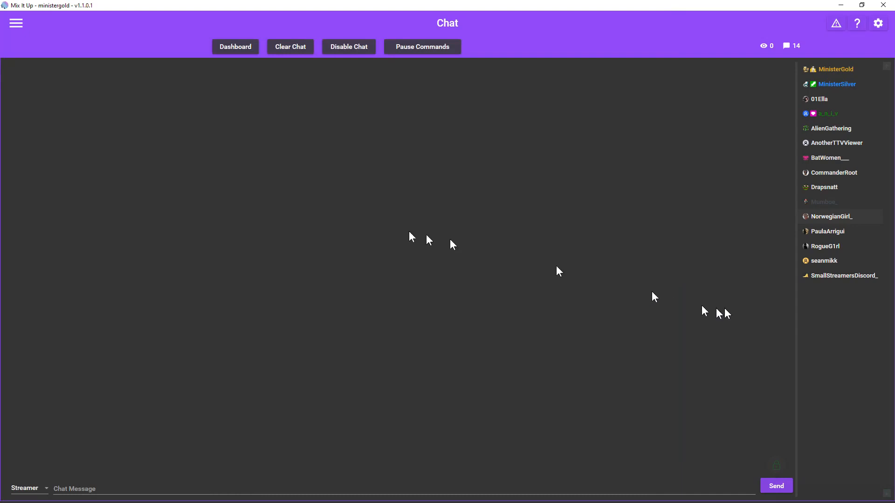
{"action": "left_click", "coordinate": [16, 24]}
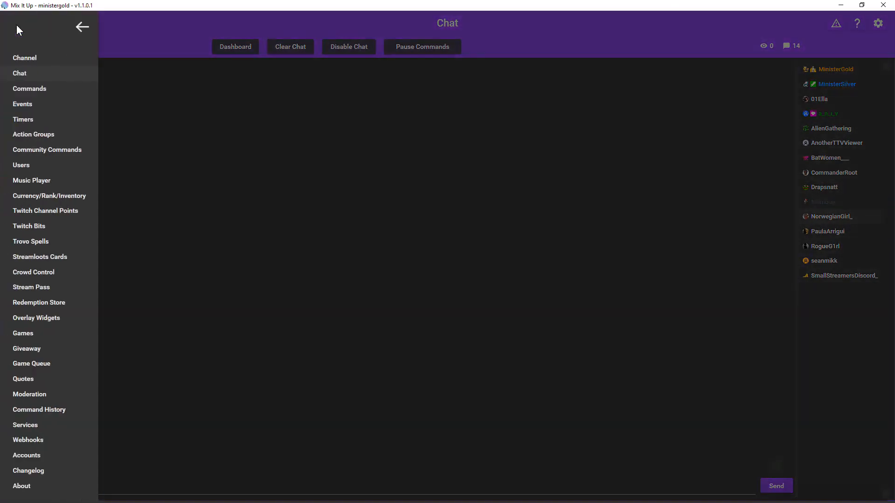
{"action": "left_click", "coordinate": [56, 89]}
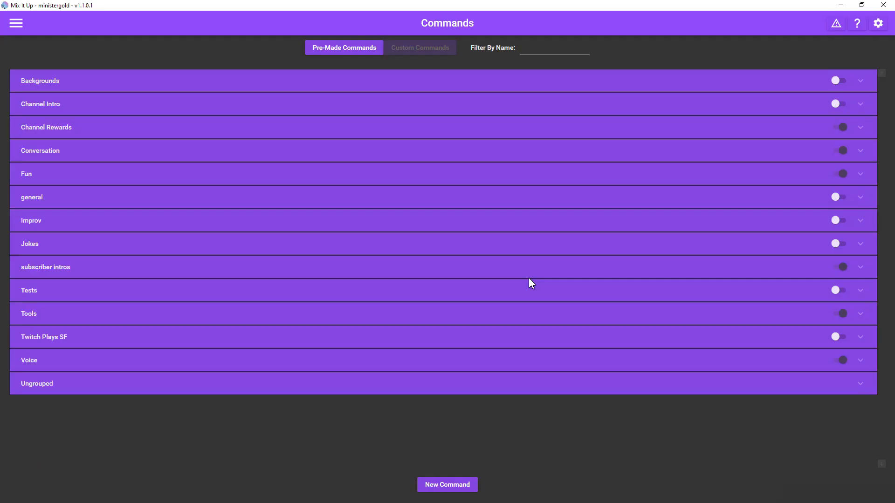
{"action": "left_click", "coordinate": [530, 53]}
{"action": "type", "text": "local"}
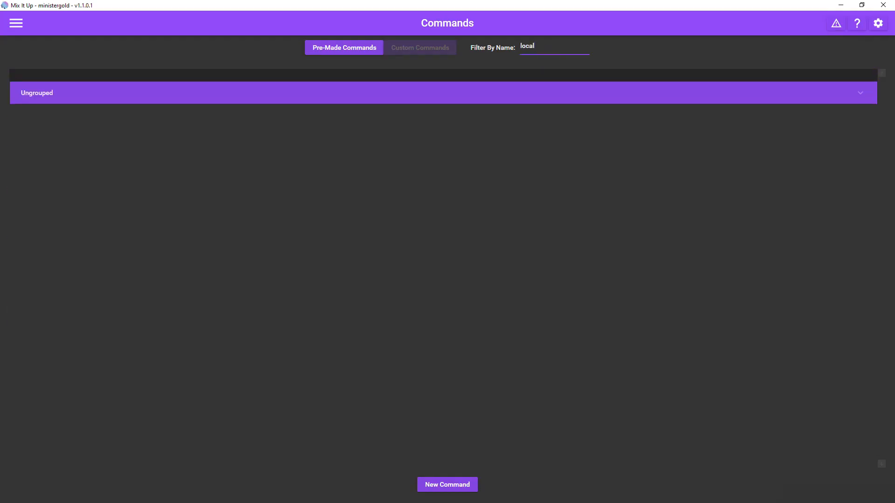
{"action": "left_click", "coordinate": [417, 94]}
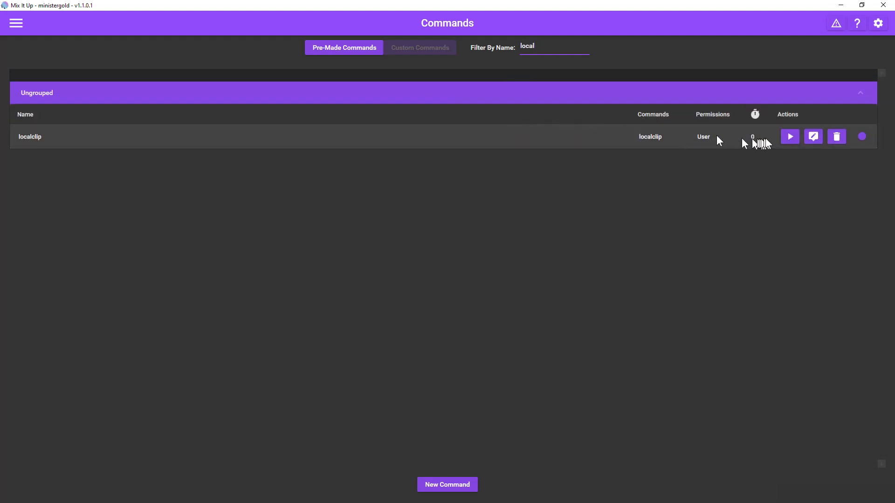
{"action": "left_click", "coordinate": [813, 136]}
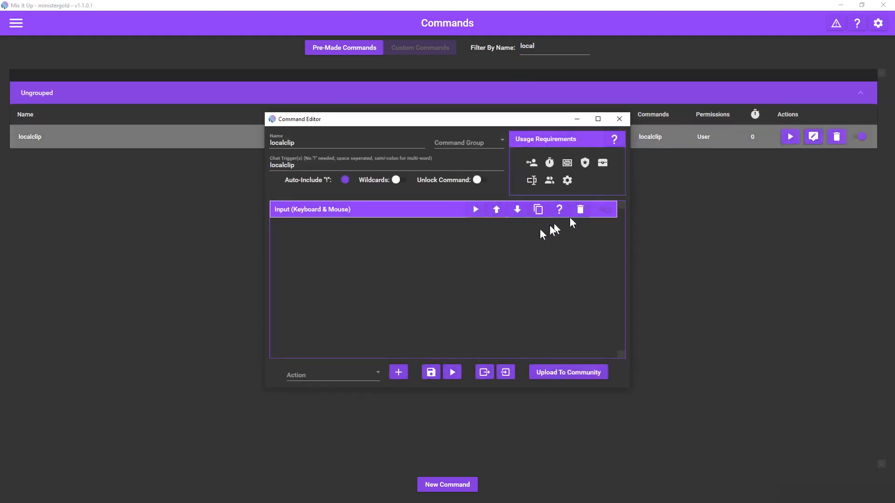
Set localclip's keyboard input action to a Click of C with Alt held, and save the command.
{"action": "left_click", "coordinate": [340, 369]}
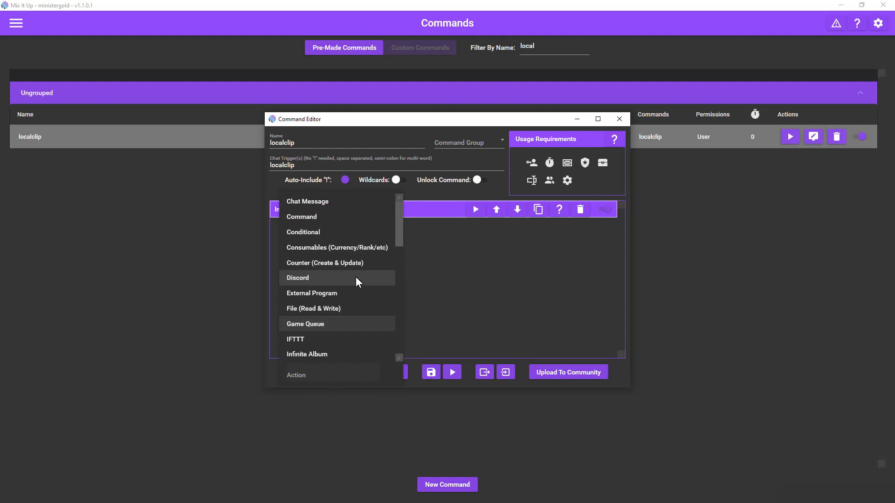
{"action": "scroll", "coordinate": [356, 281], "scroll_direction": "down", "scroll_amount": 5}
{"action": "scroll", "coordinate": [356, 282], "scroll_direction": "up", "scroll_amount": 1}
{"action": "scroll", "coordinate": [356, 282], "scroll_direction": "up", "scroll_amount": 1}
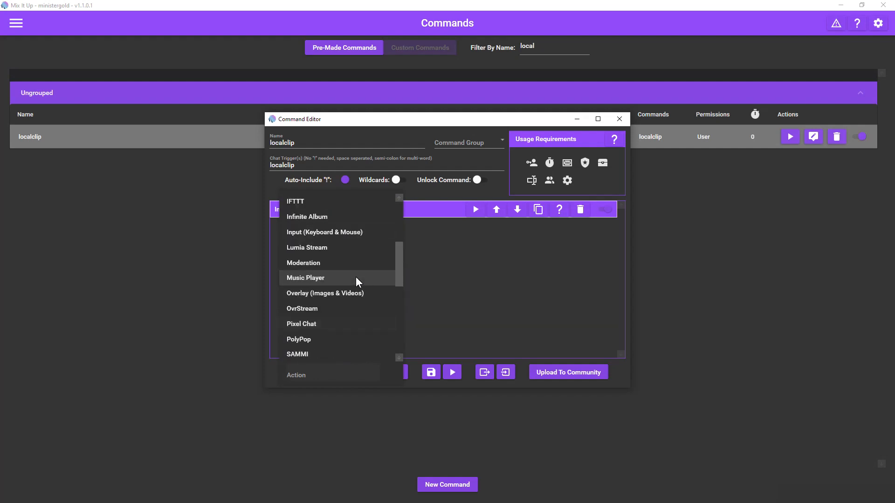
{"action": "left_click", "coordinate": [510, 268]}
{"action": "left_click", "coordinate": [423, 210]}
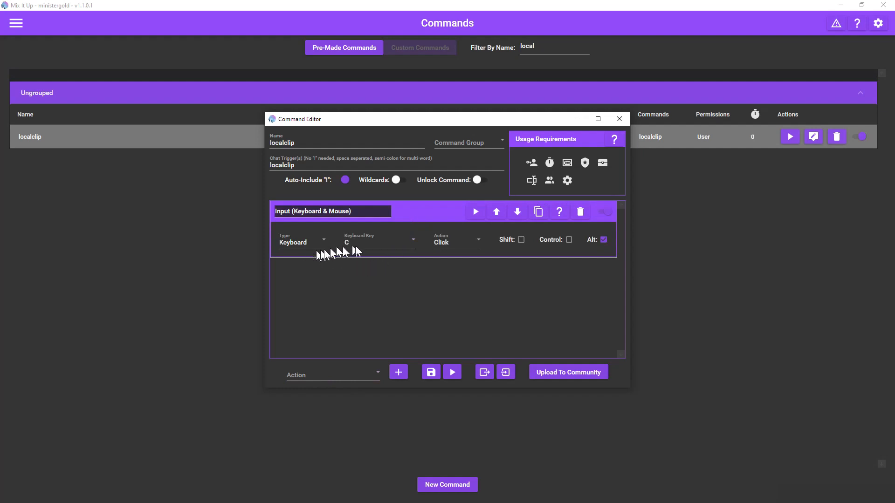
{"action": "left_click", "coordinate": [603, 239]}
{"action": "left_click", "coordinate": [474, 240]}
{"action": "left_click", "coordinate": [445, 242]}
{"action": "left_click", "coordinate": [432, 373]}
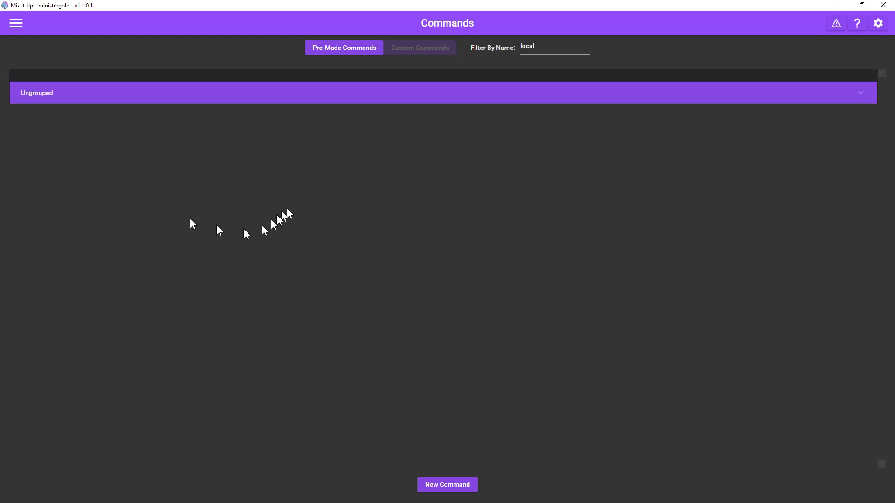
Go to Services, expand Developer API, and open its Developer API wiki page.
{"action": "left_click", "coordinate": [17, 24]}
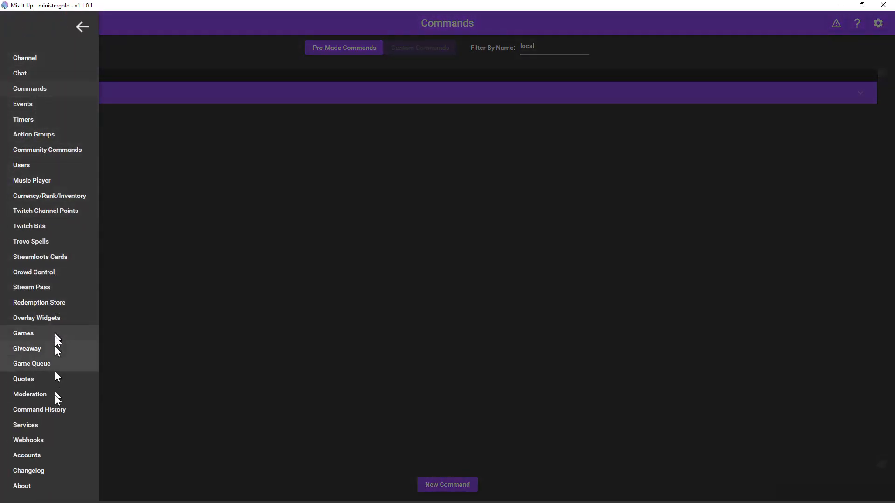
{"action": "left_click", "coordinate": [46, 420]}
{"action": "scroll", "coordinate": [76, 302], "scroll_direction": "down", "scroll_amount": 3}
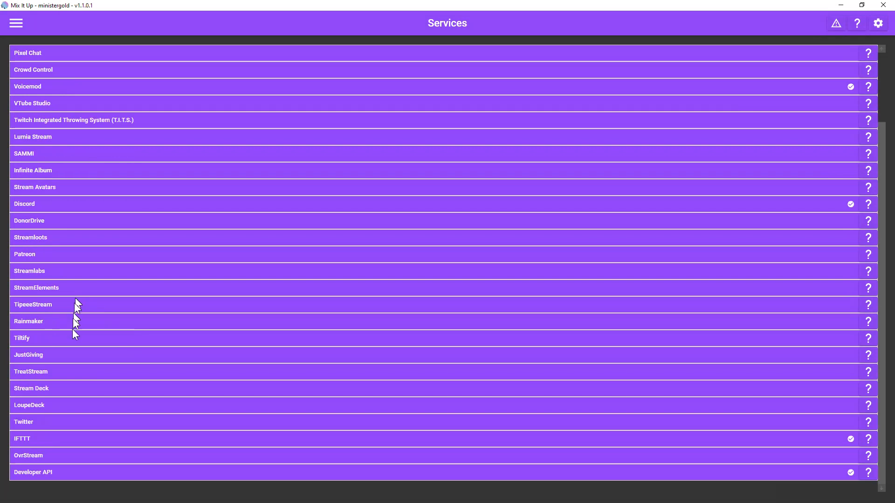
{"action": "left_click", "coordinate": [34, 473]}
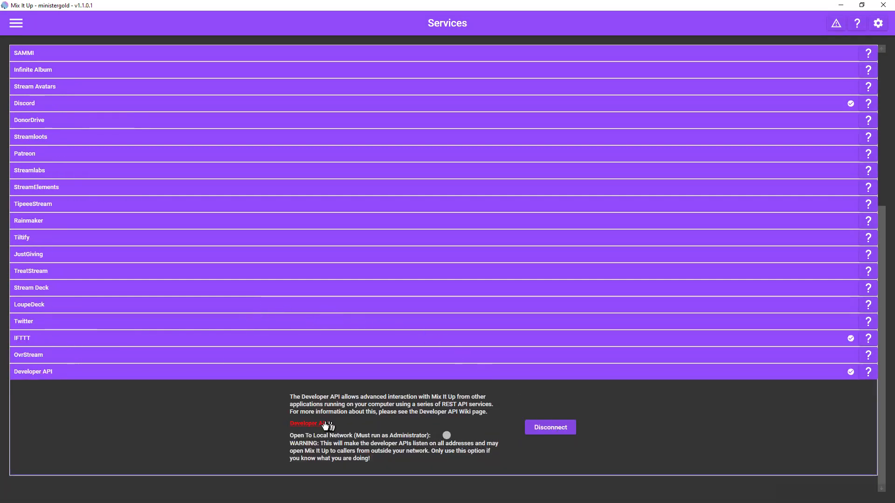
{"action": "left_click", "coordinate": [308, 424]}
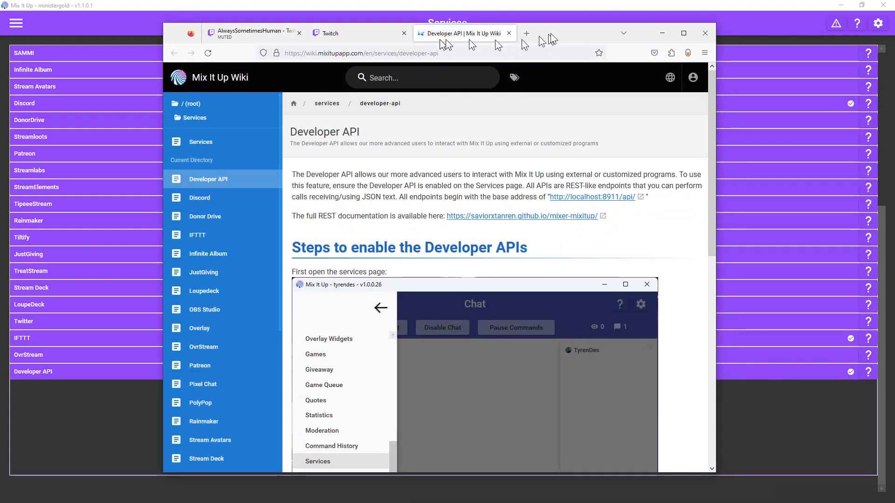
Maximize Firefox, follow the localhost:8911/api/ link, and load localhost:8911/api/commands/.
{"action": "double_click", "coordinate": [572, 31]}
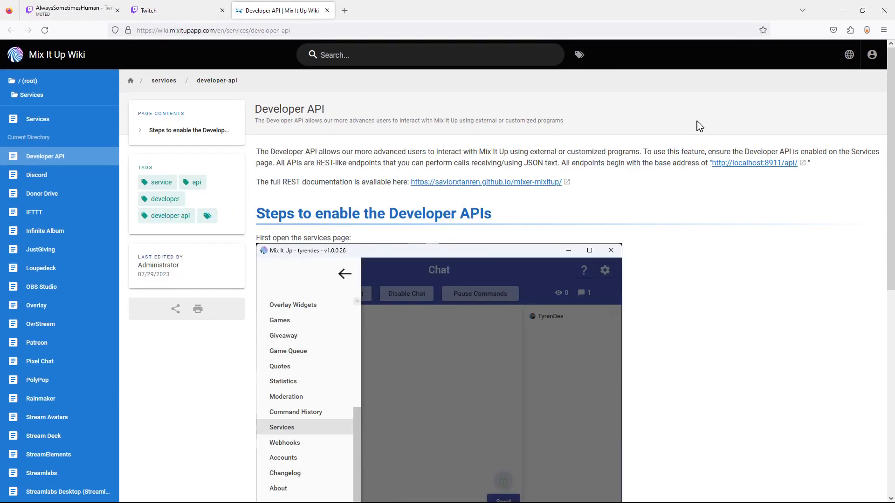
{"action": "left_click", "coordinate": [751, 165]}
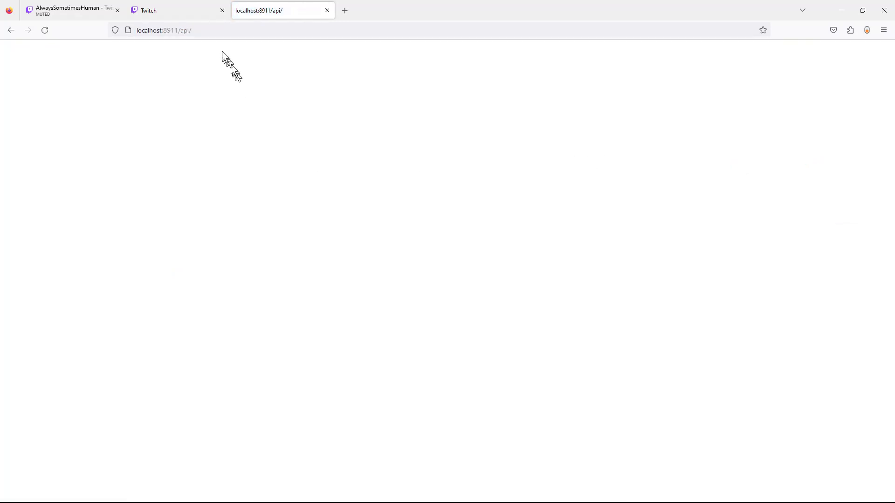
{"action": "left_click", "coordinate": [241, 30]}
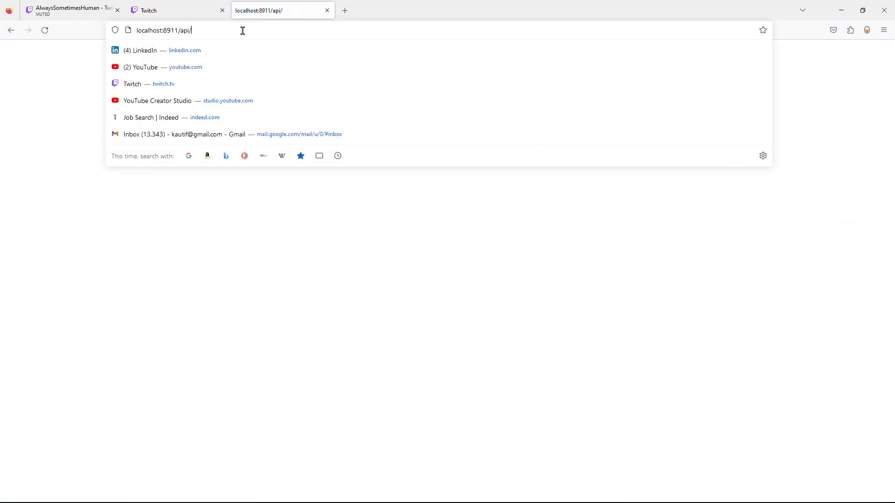
{"action": "type", "text": "commands/"}
{"action": "key", "text": "Return"}
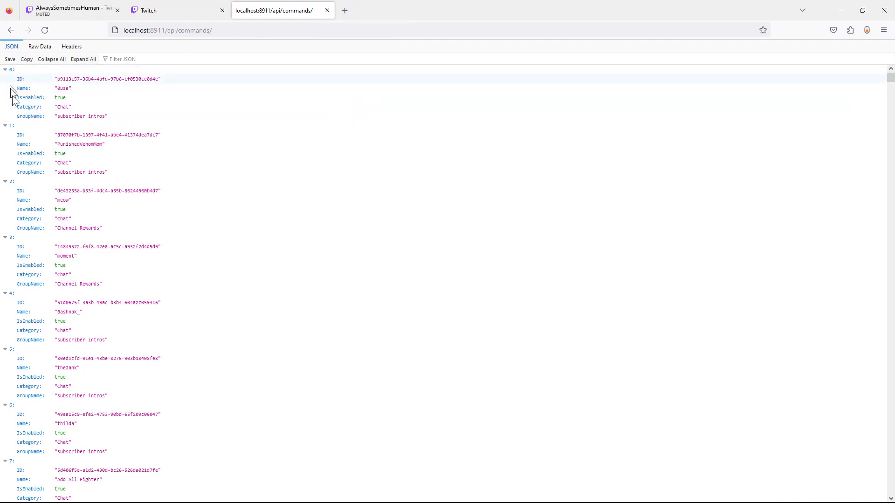
Google 'json prettify firefox extension' in a new tab, then return to the commands list tab.
{"action": "left_click", "coordinate": [345, 10]}
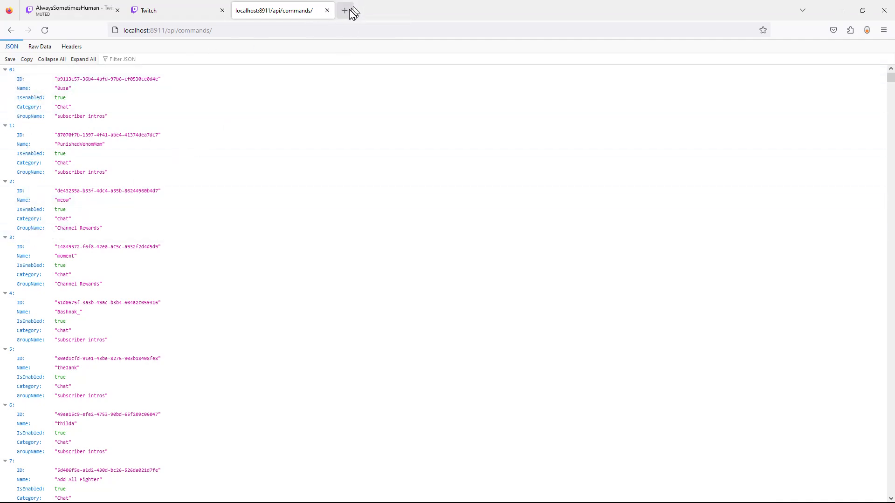
{"action": "type", "text": "json "}
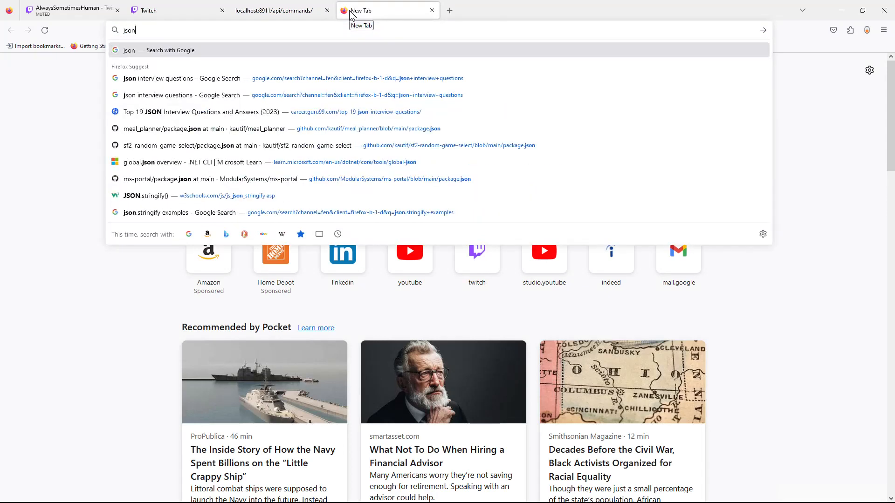
{"action": "type", "text": "pretty"}
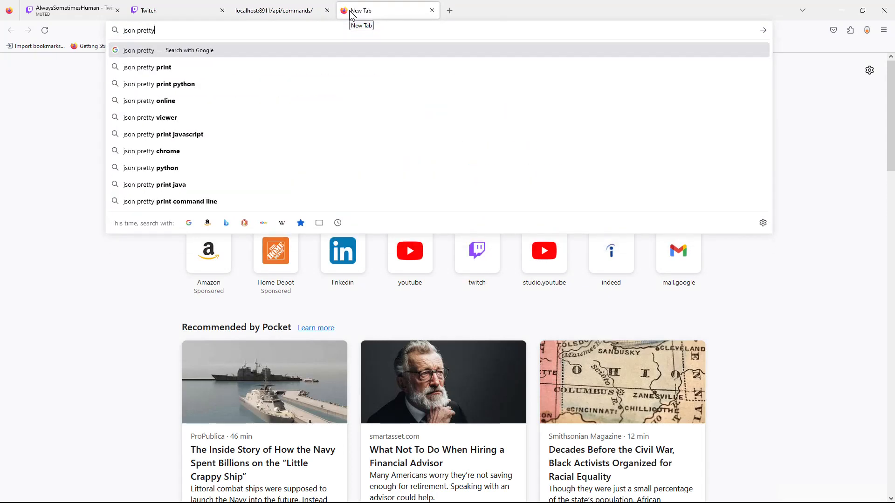
{"action": "key", "text": "BackSpace"}
{"action": "type", "text": "ify"}
{"action": "key", "text": "Down"}
{"action": "key", "text": "Up"}
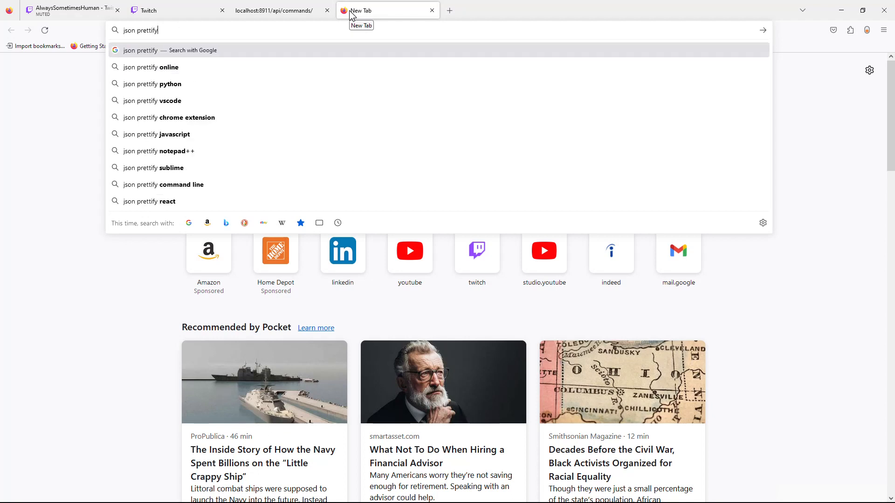
{"action": "type", "text": "firefox "}
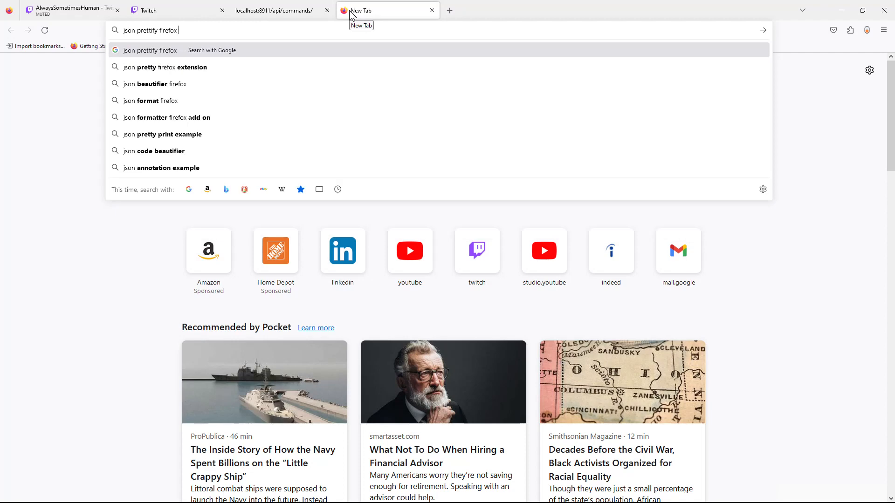
{"action": "type", "text": "extension"}
{"action": "key", "text": "Return"}
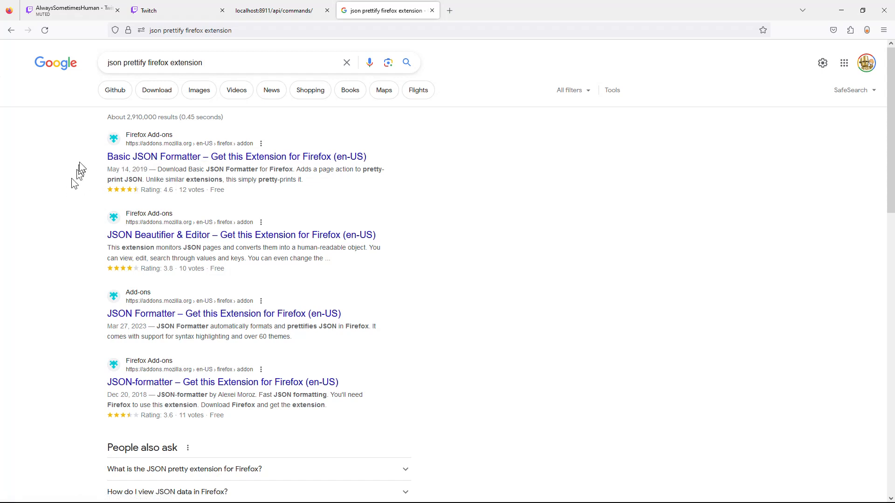
{"action": "left_click", "coordinate": [285, 12]}
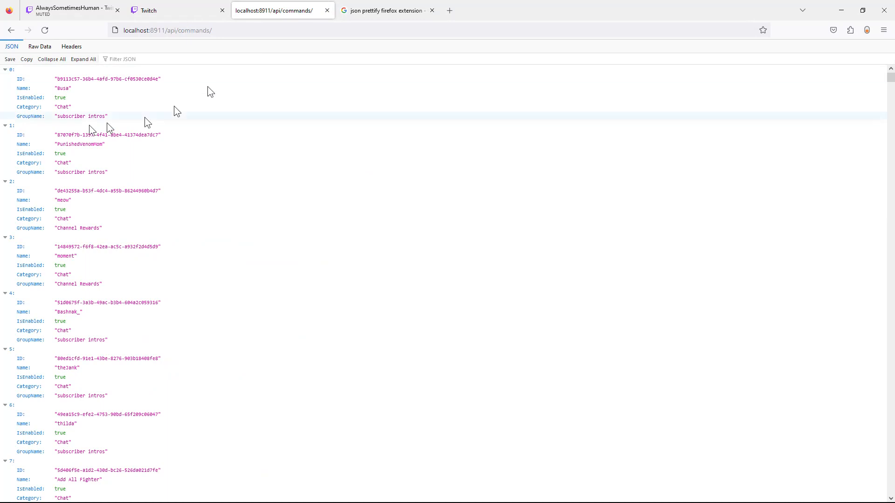
Reload the commands list, load the first command's details by its ID, then go back.
{"action": "key", "text": "F5"}
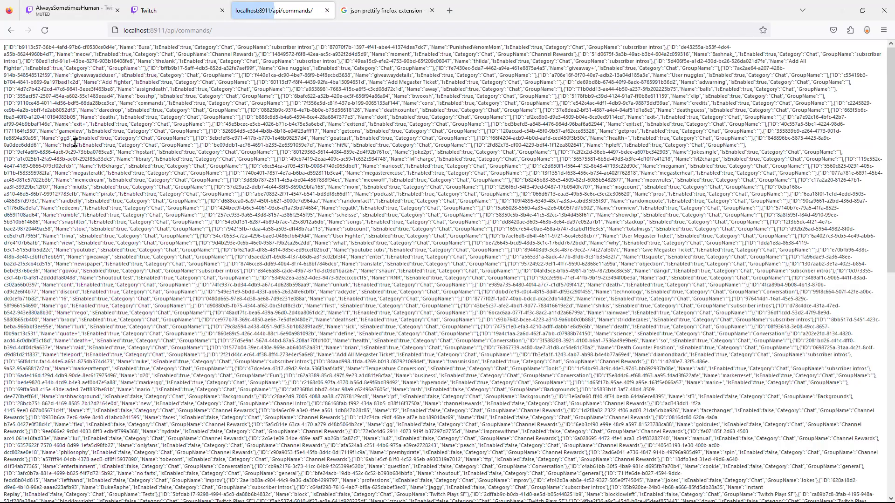
{"action": "key", "text": "F5"}
{"action": "key", "text": "F5"}
{"action": "key", "text": "F5"}
{"action": "key", "text": "F5"}
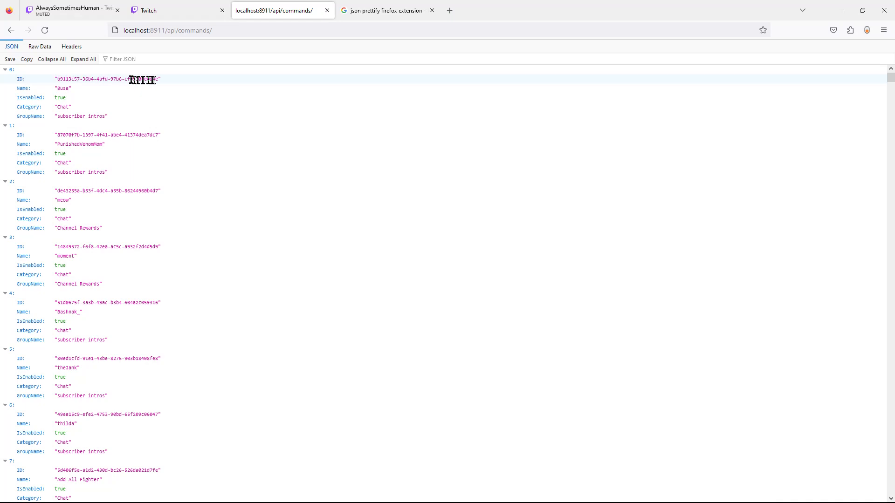
{"action": "left_click_drag", "start_coordinate": [158, 82], "coordinate": [58, 83]}
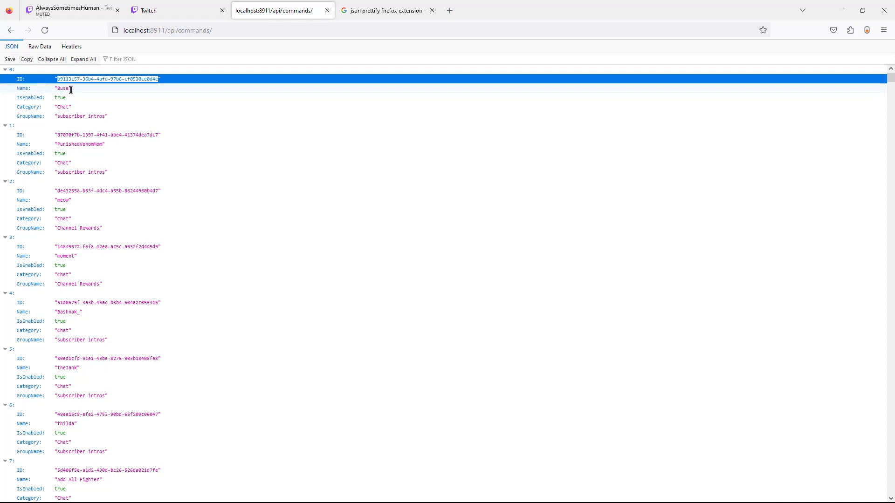
{"action": "left_click", "coordinate": [238, 30]}
{"action": "left_click", "coordinate": [238, 29]}
{"action": "type", "text": "b9113c57-36b4-4afd-97b6-cf0530ce0d4e"}
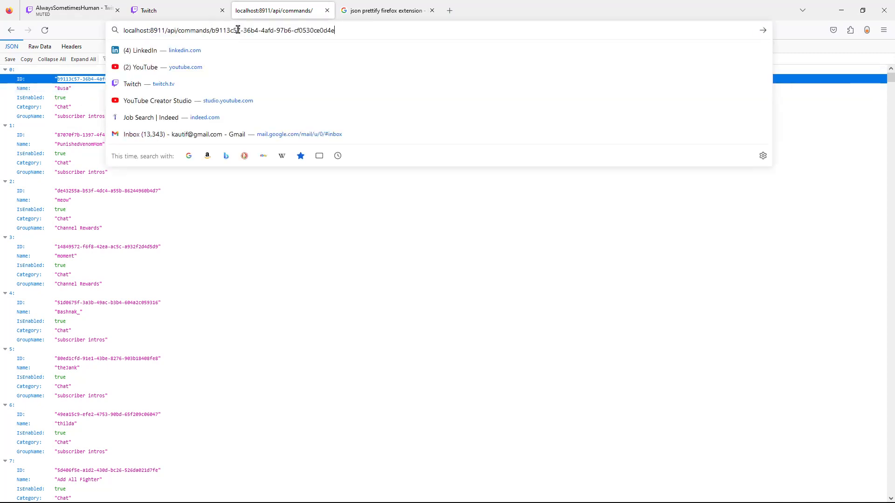
{"action": "key", "text": "Return"}
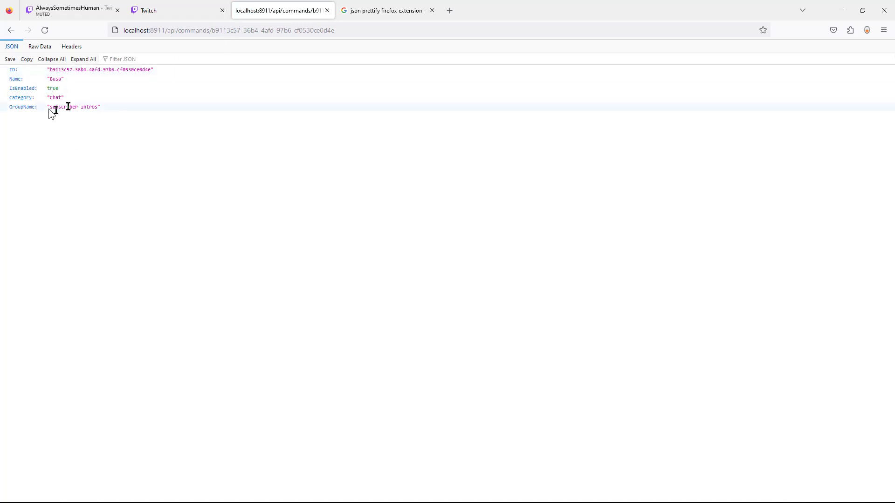
{"action": "left_click", "coordinate": [11, 30]}
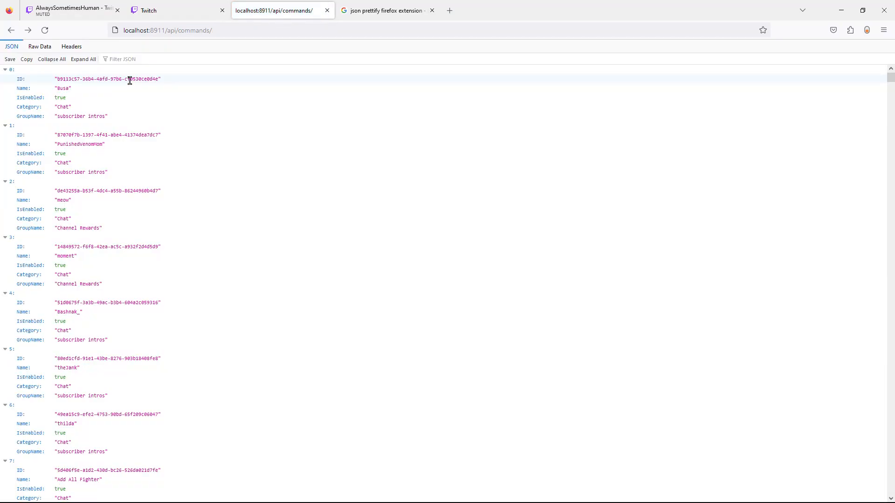
Find 'localclip' on the page and load its details at /api/commands/ plus its ID.
{"action": "left_click", "coordinate": [201, 79]}
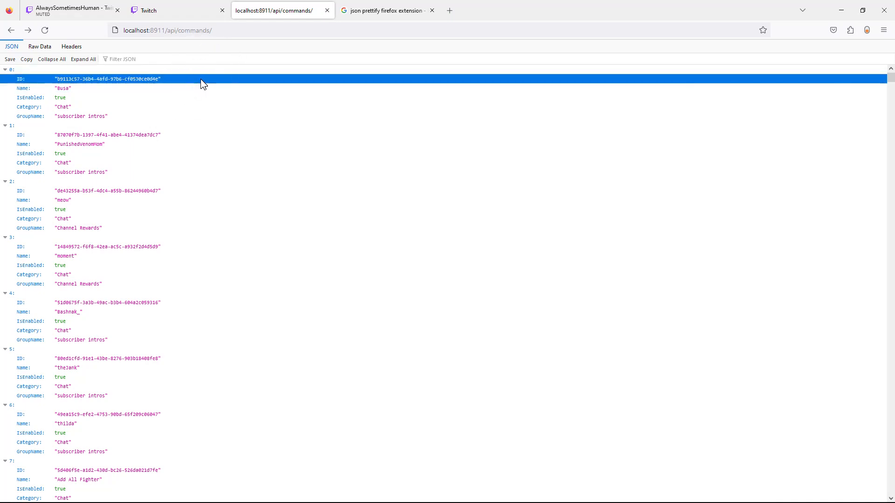
{"action": "key", "text": "ctrl+f"}
{"action": "type", "text": "localclip"}
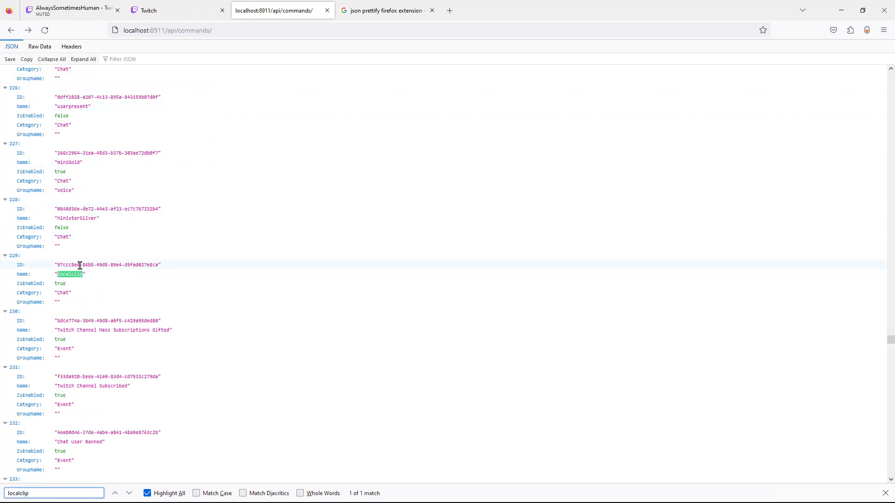
{"action": "left_click_drag", "start_coordinate": [160, 265], "coordinate": [56, 266]}
{"action": "key", "text": "ctrl+c"}
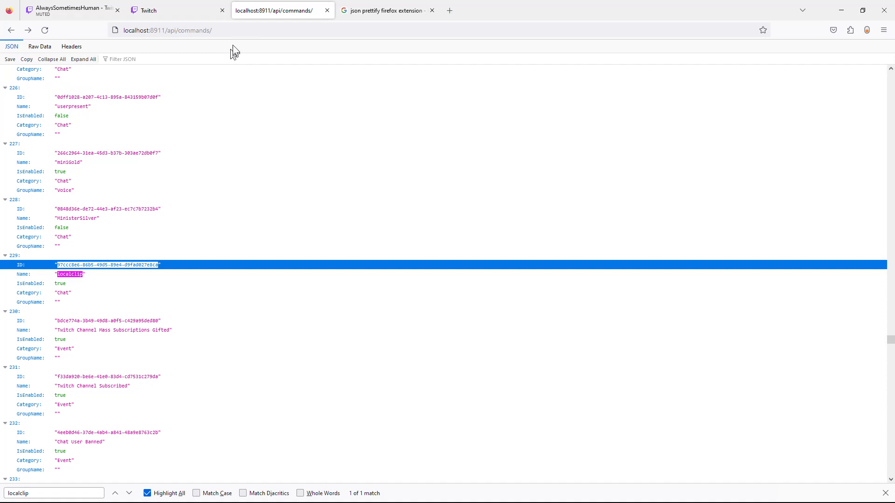
{"action": "left_click", "coordinate": [239, 31]}
{"action": "left_click", "coordinate": [246, 32]}
{"action": "key", "text": "ctrl+v"}
{"action": "key", "text": "Return"}
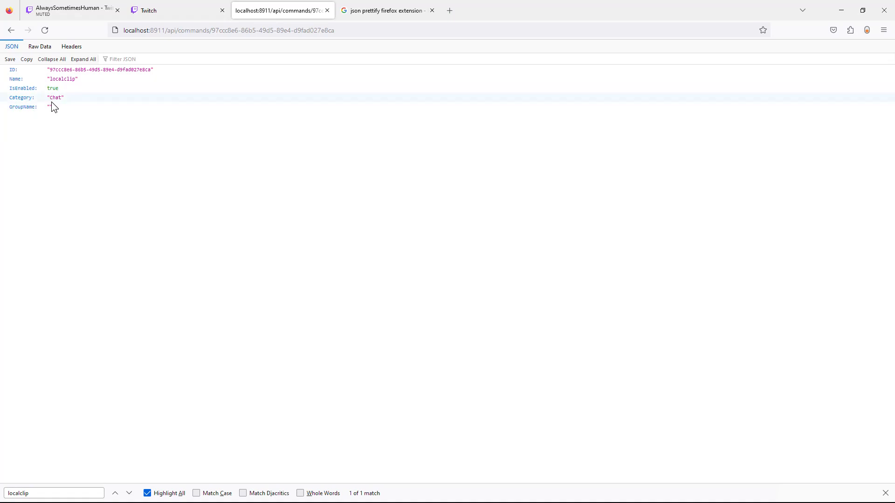
{"action": "key", "text": "alt+Tab"}
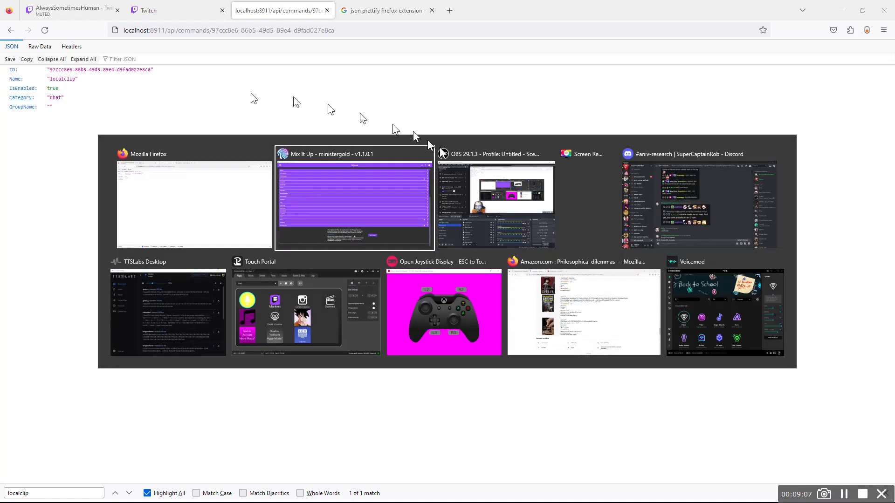
Start a new button in Touch Portal's empty bottom-right slot labelled 'Local Clip'.
{"action": "left_click", "coordinate": [321, 311]}
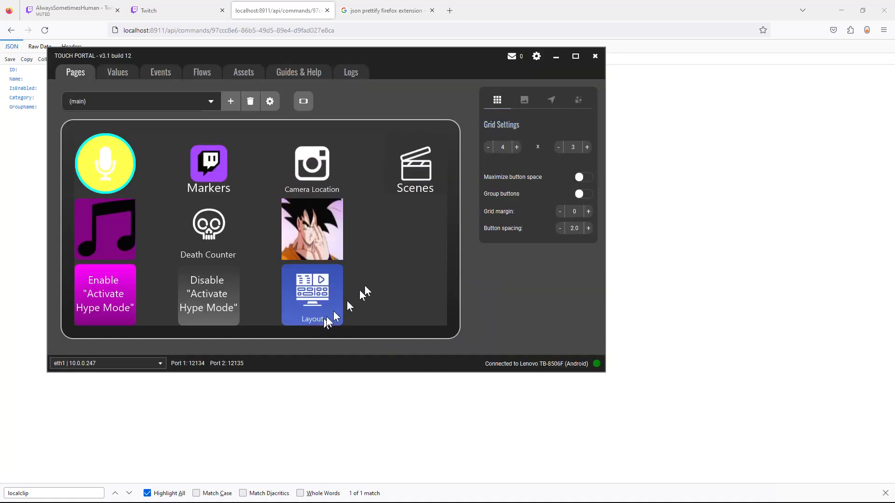
{"action": "right_click", "coordinate": [406, 297]}
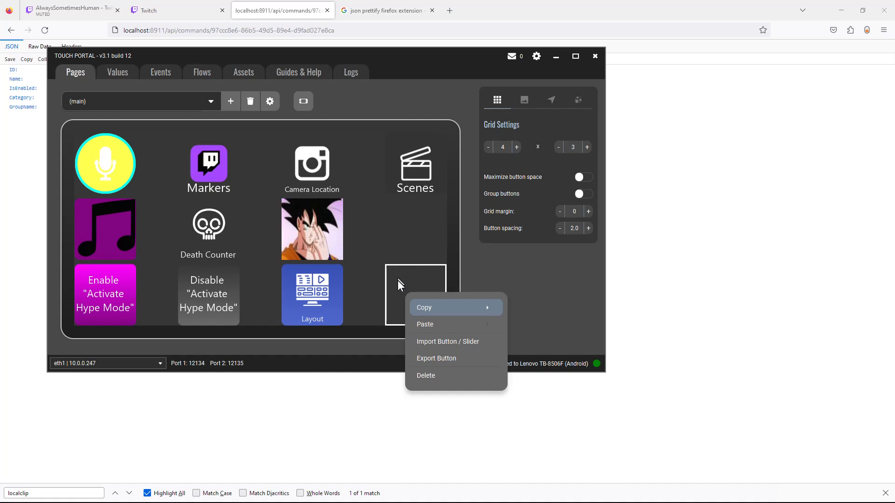
{"action": "left_click", "coordinate": [397, 281]}
{"action": "left_click", "coordinate": [398, 280]}
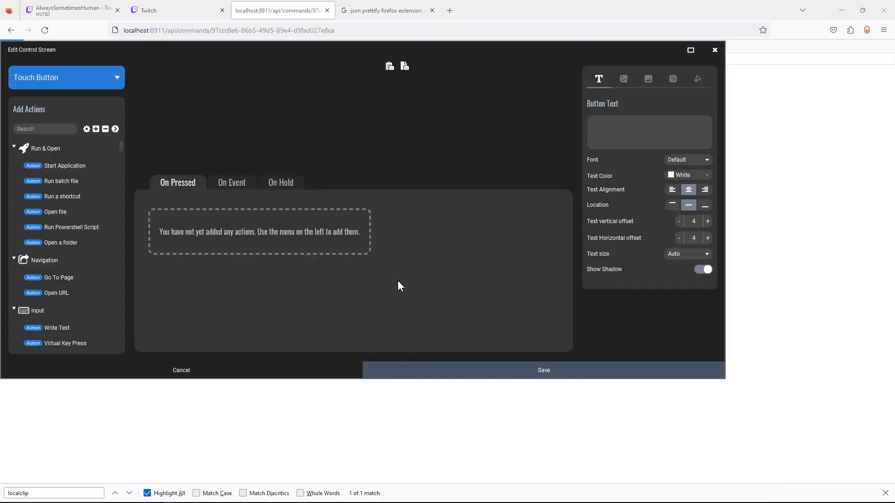
{"action": "left_click", "coordinate": [615, 133]}
{"action": "type", "text": "Local Clip"}
Set the button's label text size to 30.
{"action": "left_click", "coordinate": [675, 253]}
{"action": "scroll", "coordinate": [685, 294], "scroll_direction": "down", "scroll_amount": 2}
{"action": "left_click", "coordinate": [672, 297]}
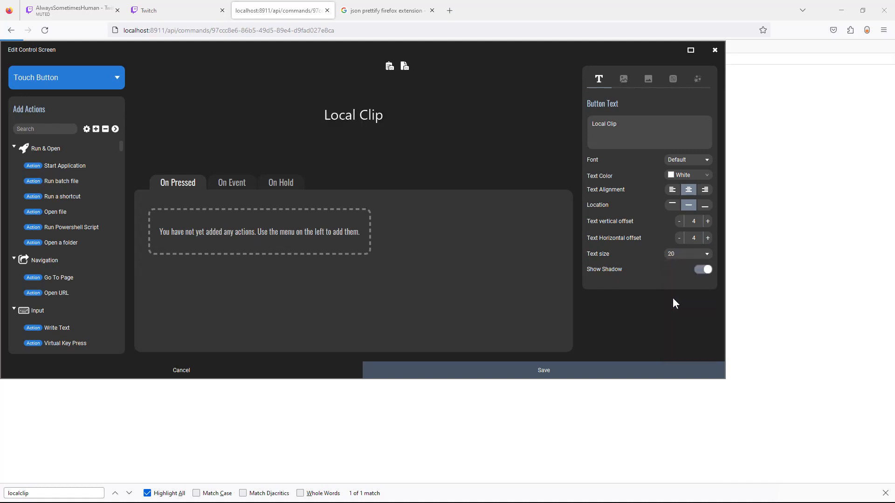
{"action": "left_click", "coordinate": [677, 254]}
{"action": "scroll", "coordinate": [679, 322], "scroll_direction": "down", "scroll_amount": 1}
{"action": "left_click", "coordinate": [676, 334]}
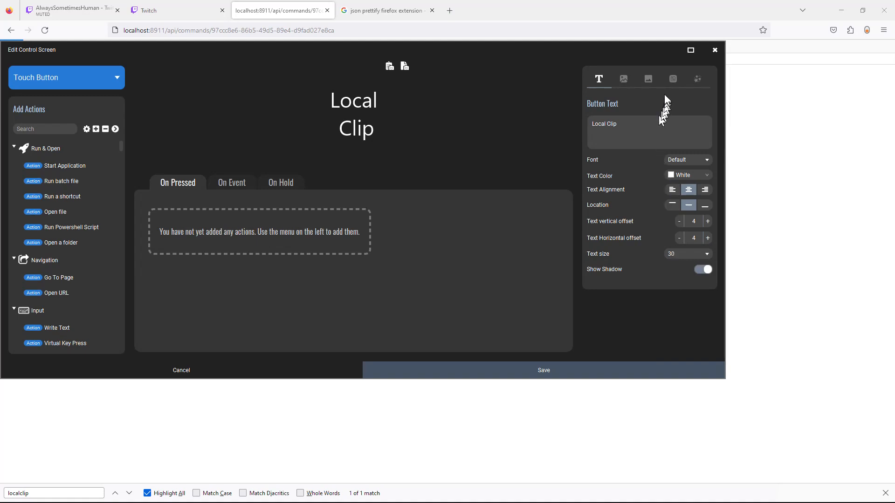
Turn on a #4d3399 to #9980e6 purple gradient background and save the button.
{"action": "left_click", "coordinate": [650, 82]}
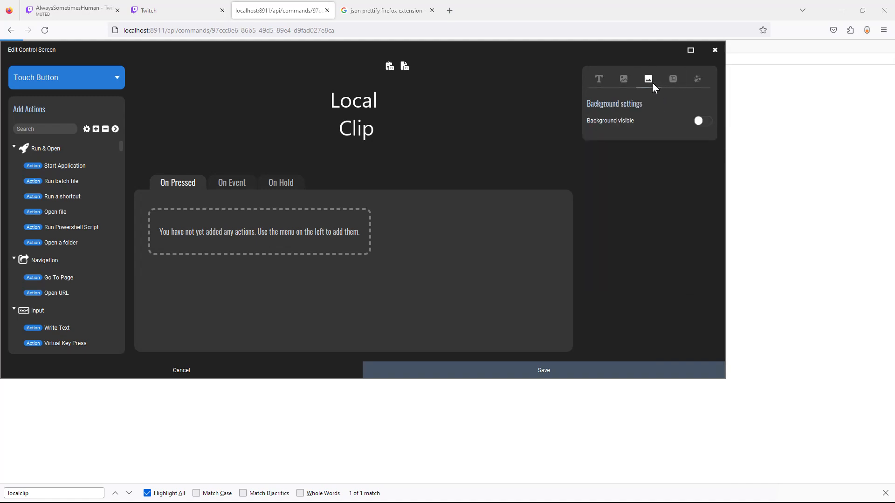
{"action": "left_click", "coordinate": [698, 121]}
{"action": "left_click", "coordinate": [698, 137]}
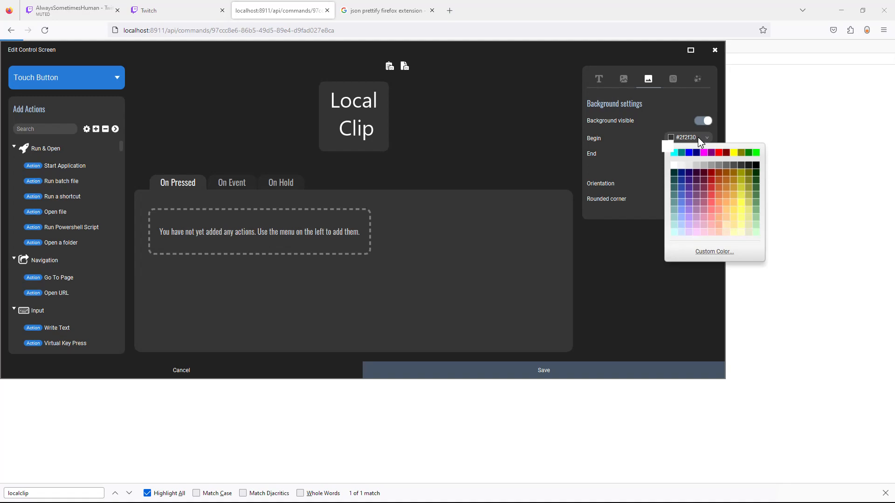
{"action": "left_click", "coordinate": [691, 185]}
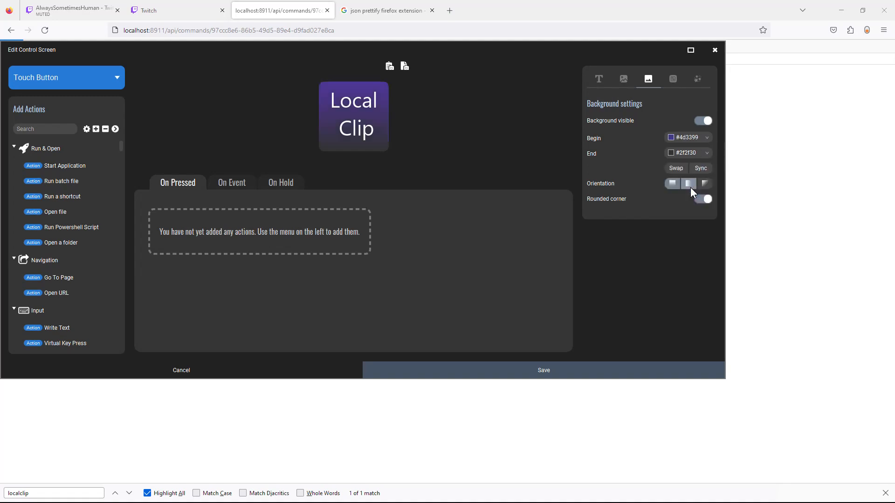
{"action": "left_click", "coordinate": [699, 154]}
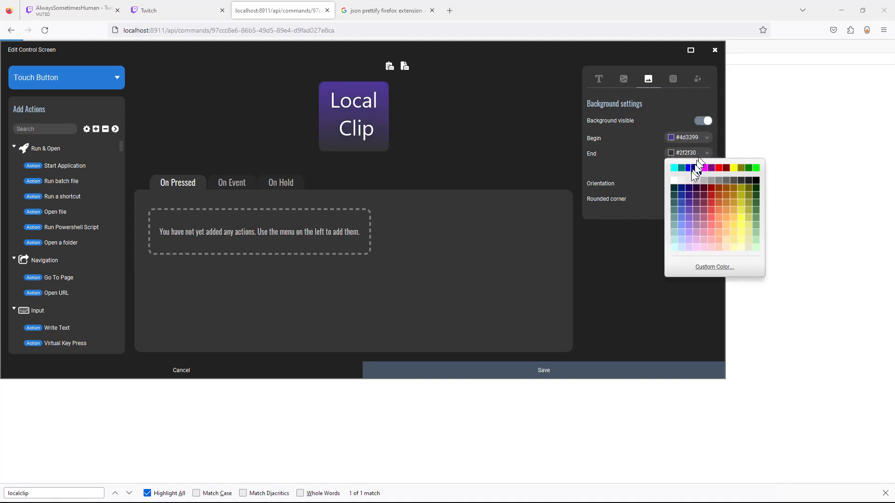
{"action": "left_click", "coordinate": [690, 224]}
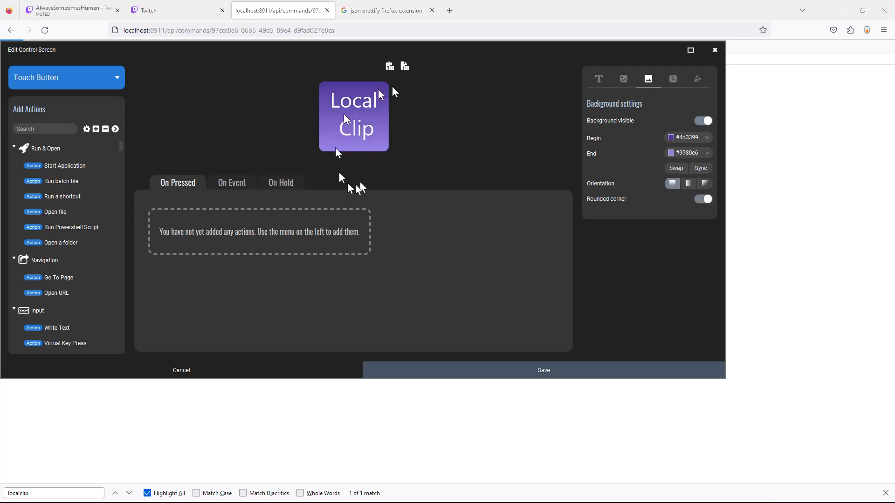
{"action": "left_click", "coordinate": [520, 372]}
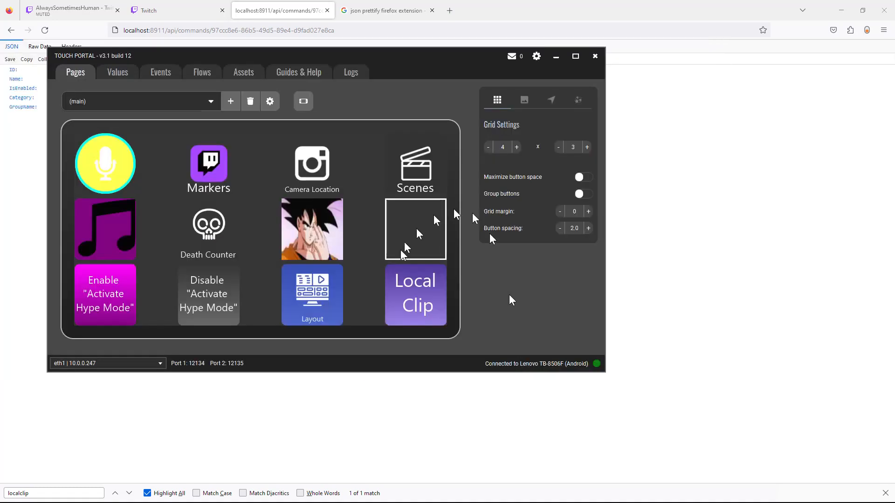
Add an Http Post action to the Local Clip button.
{"action": "left_click", "coordinate": [410, 295]}
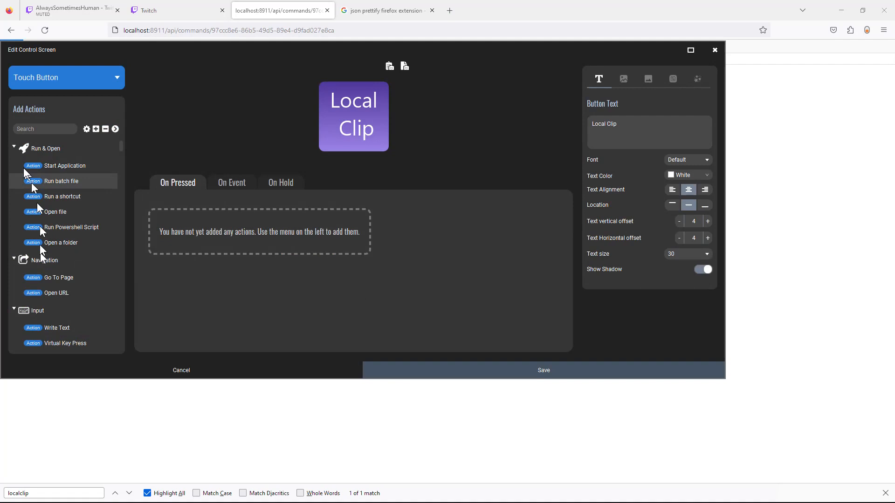
{"action": "left_click", "coordinate": [37, 130]}
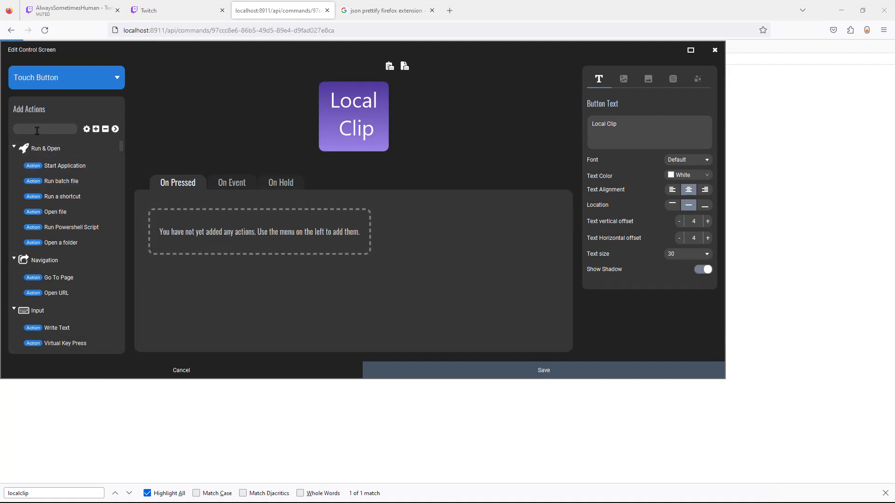
{"action": "type", "text": "H"}
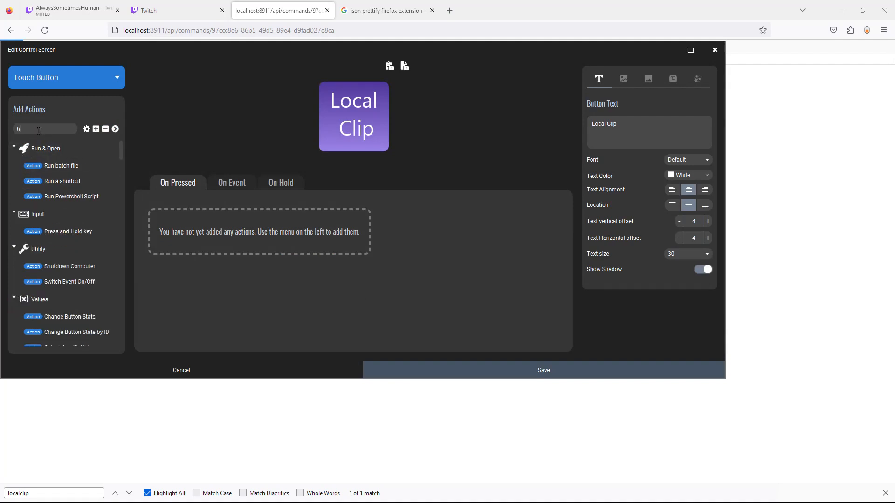
{"action": "type", "text": "ttp"}
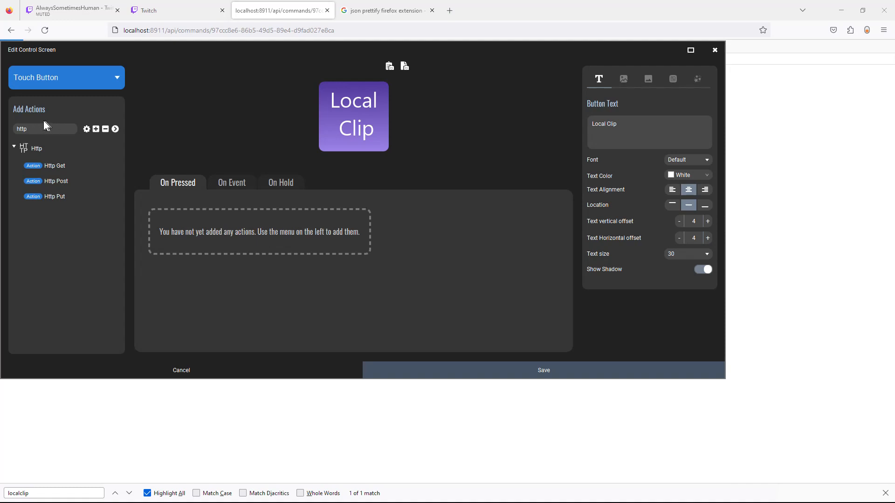
{"action": "double_click", "coordinate": [65, 182]}
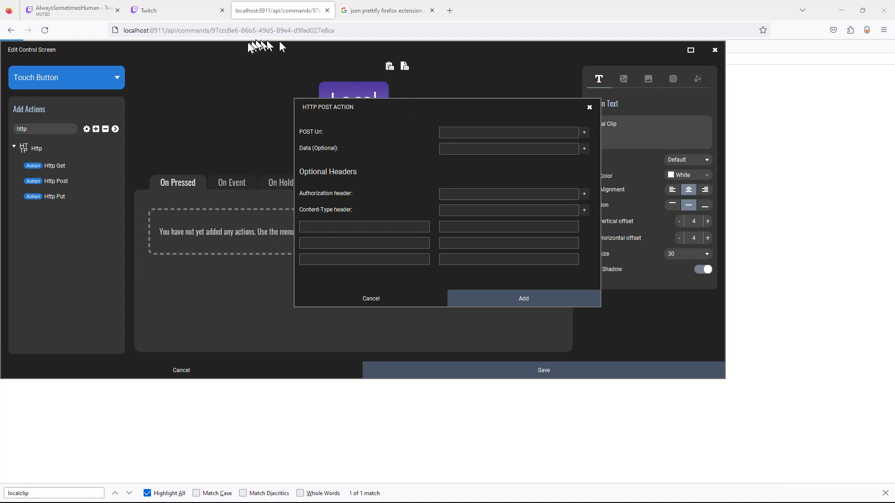
Set the POST URL to the localclip command's address with Content-Type application/json, and add the action.
{"action": "left_click", "coordinate": [219, 31]}
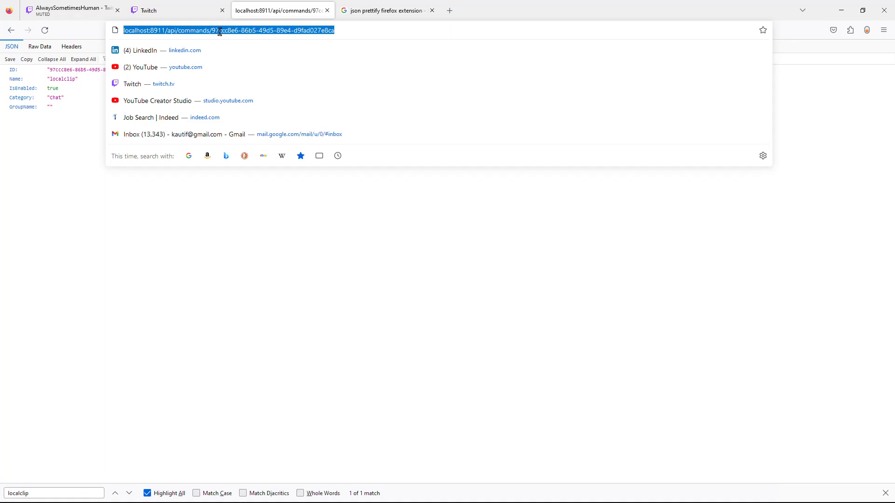
{"action": "left_click", "coordinate": [220, 235]}
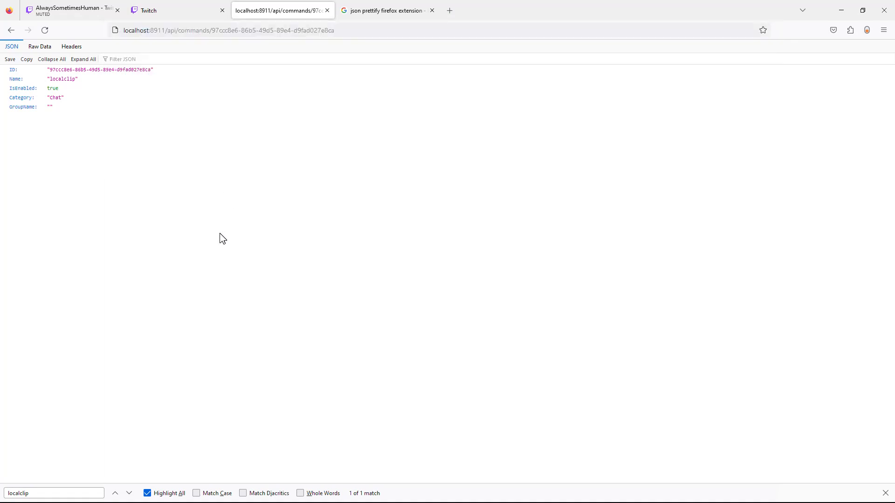
{"action": "key", "text": "alt+Tab"}
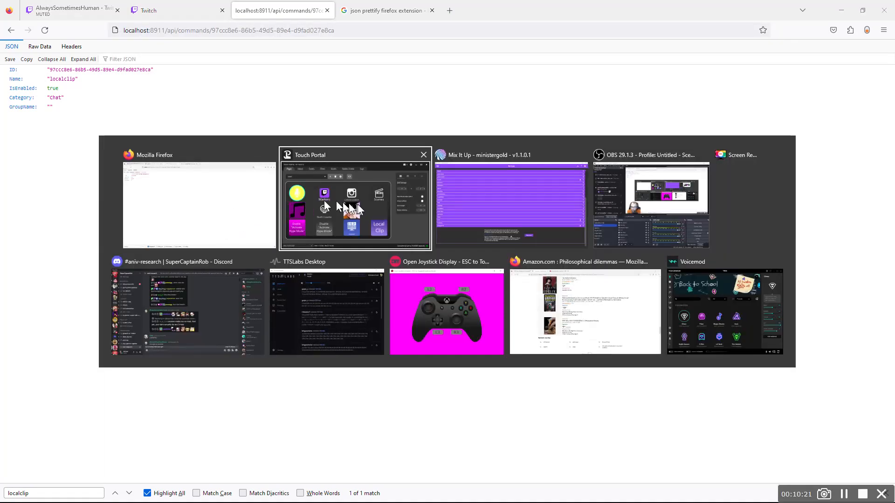
{"action": "left_click", "coordinate": [358, 205]}
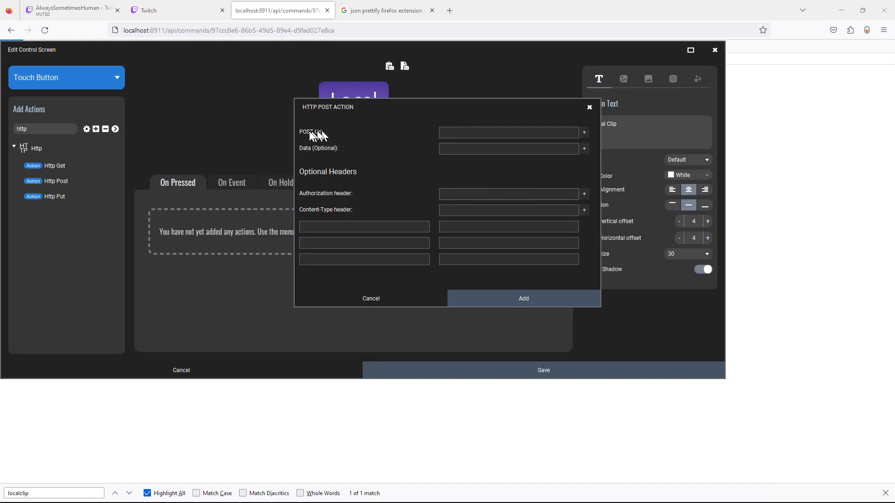
{"action": "left_click", "coordinate": [448, 134]}
{"action": "key", "text": "ctrl+v"}
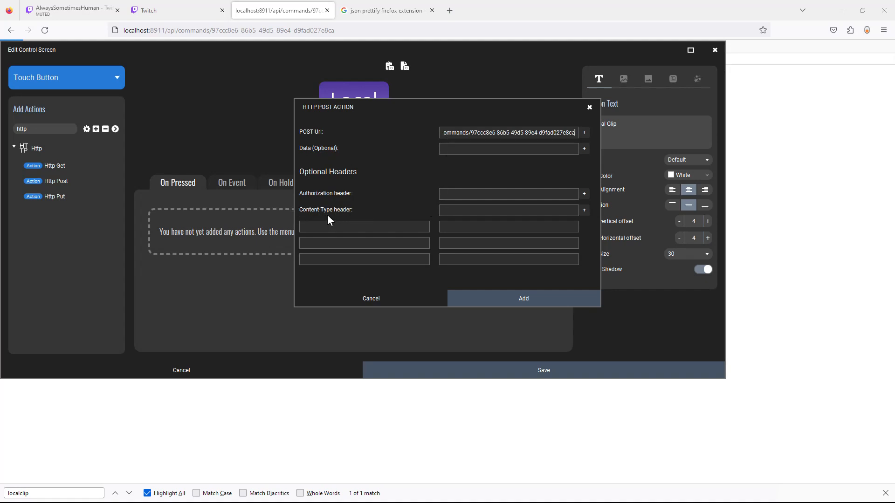
{"action": "left_click", "coordinate": [468, 209]}
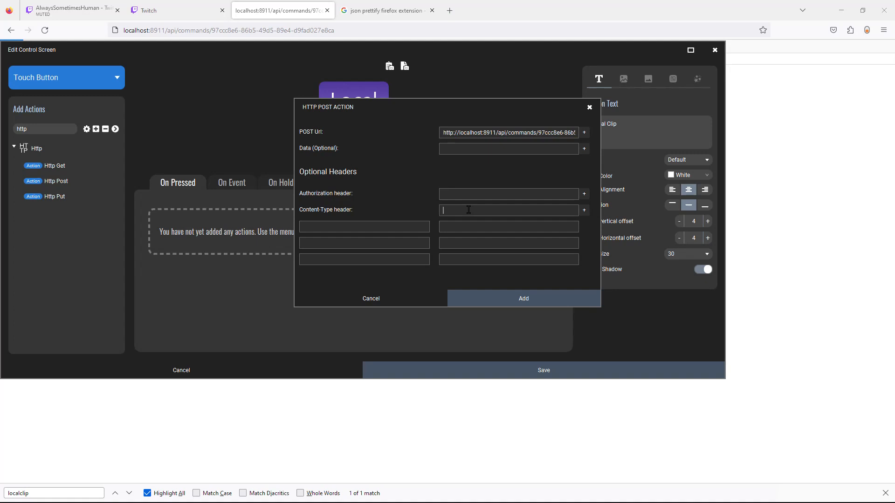
{"action": "type", "text": "application/json"}
{"action": "left_click", "coordinate": [518, 300]}
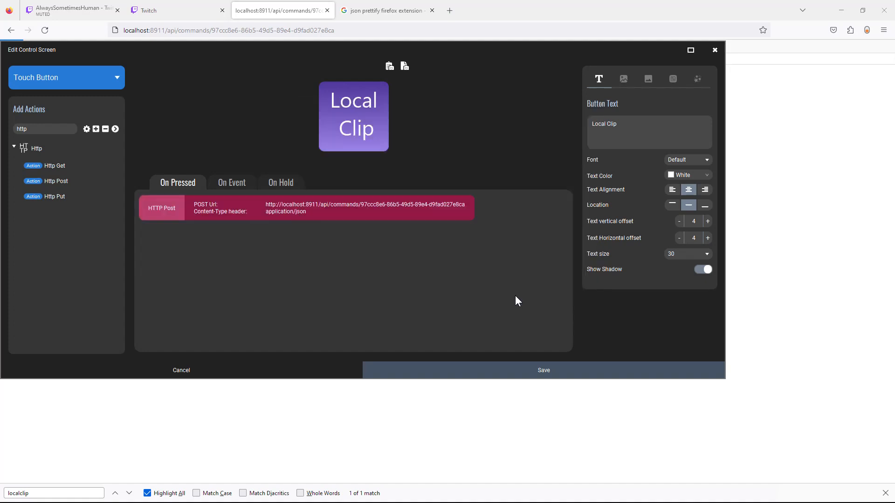
Save the Local Clip button's POST action, move Touch Portal aside, and bring OBS Studio forward.
{"action": "left_click", "coordinate": [550, 370]}
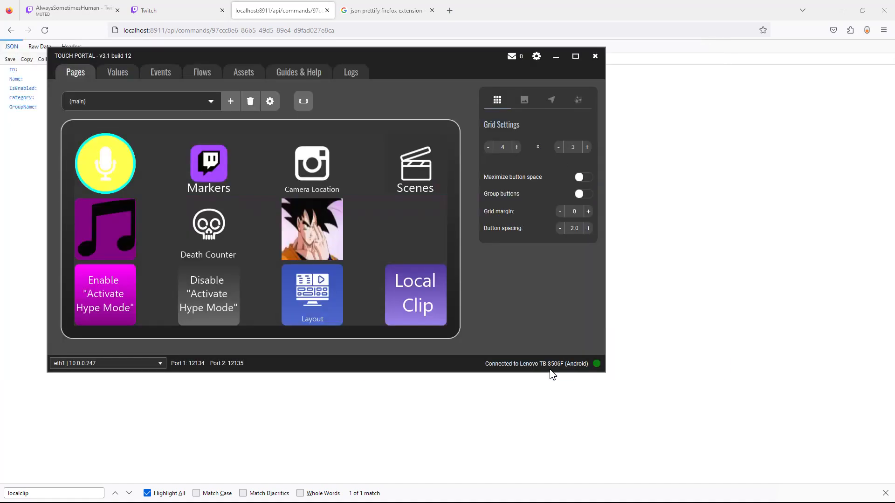
{"action": "left_click_drag", "start_coordinate": [400, 54], "coordinate": [507, 40]}
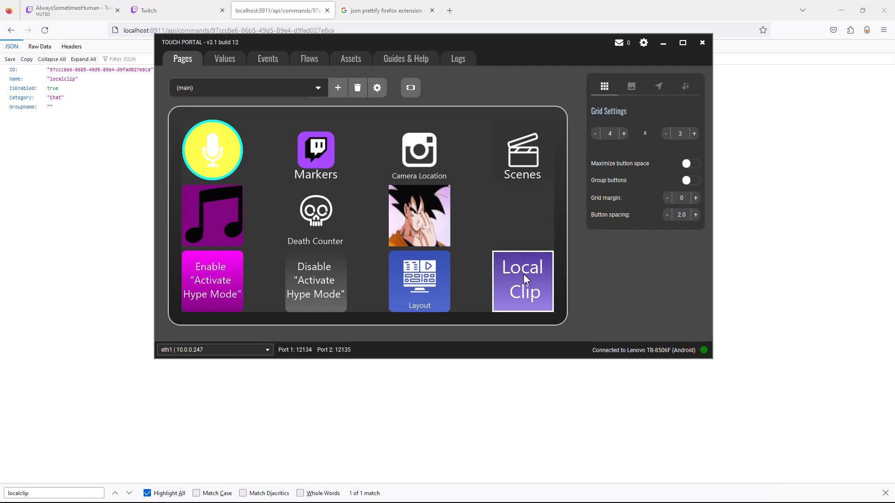
{"action": "key", "text": "alt+Tab"}
{"action": "key", "text": "alt+Tab"}
{"action": "key", "text": "alt+Tab"}
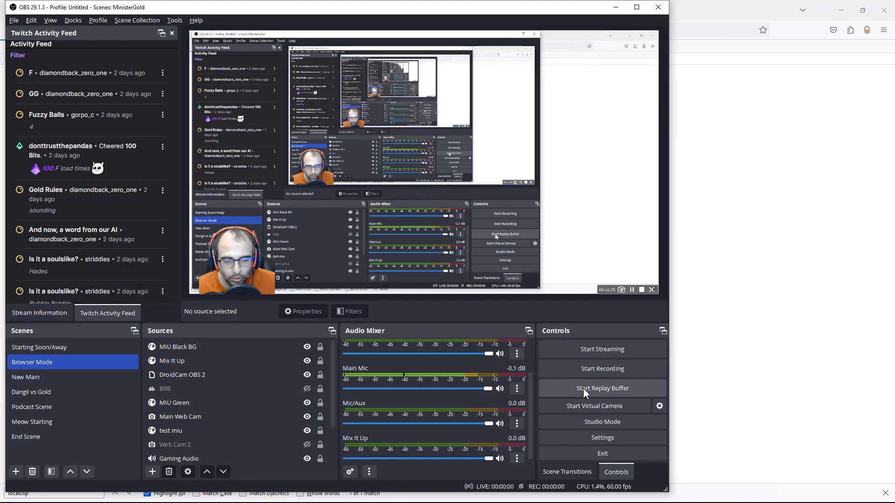
{"action": "left_click", "coordinate": [583, 387]}
Start the replay buffer, save a replay clip with F9, and open a File Explorer window.
{"action": "left_click", "coordinate": [593, 373]}
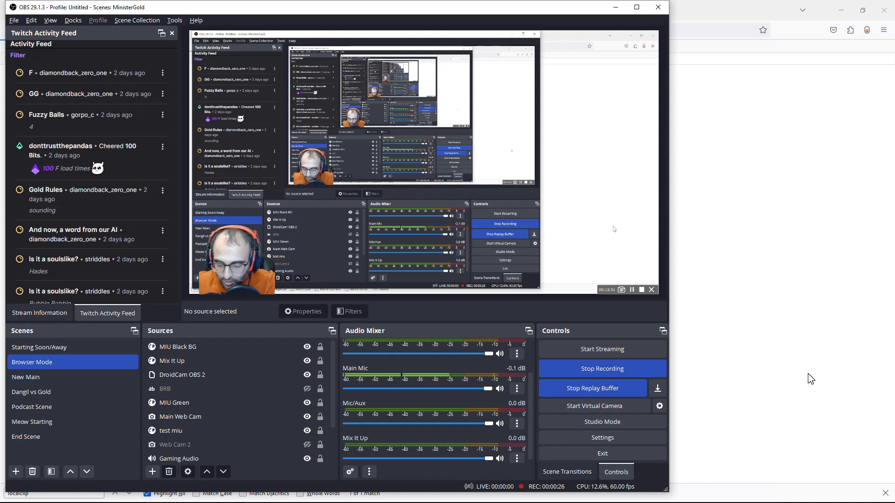
{"action": "key", "text": "F9"}
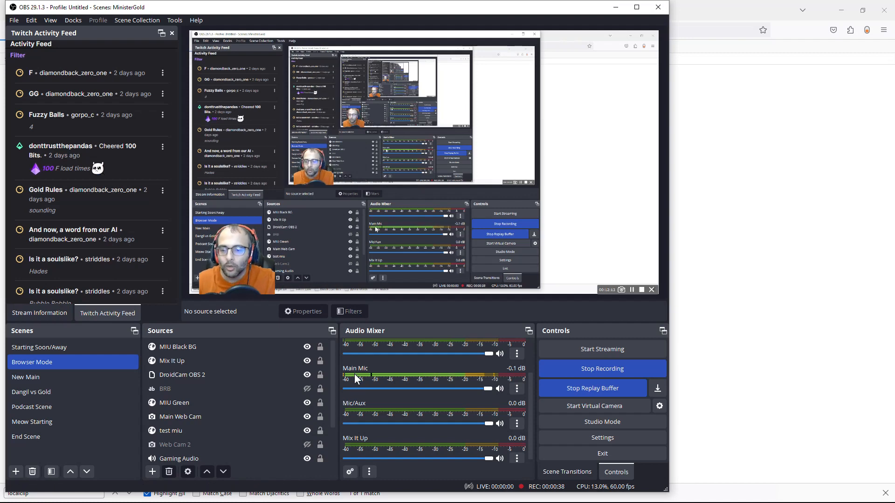
{"action": "key", "text": "alt+Tab"}
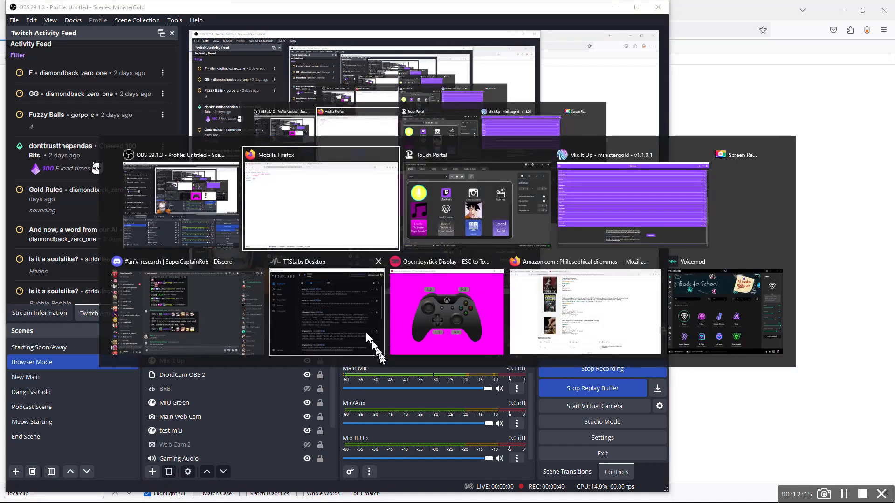
{"action": "key", "text": "alt+shift+Tab"}
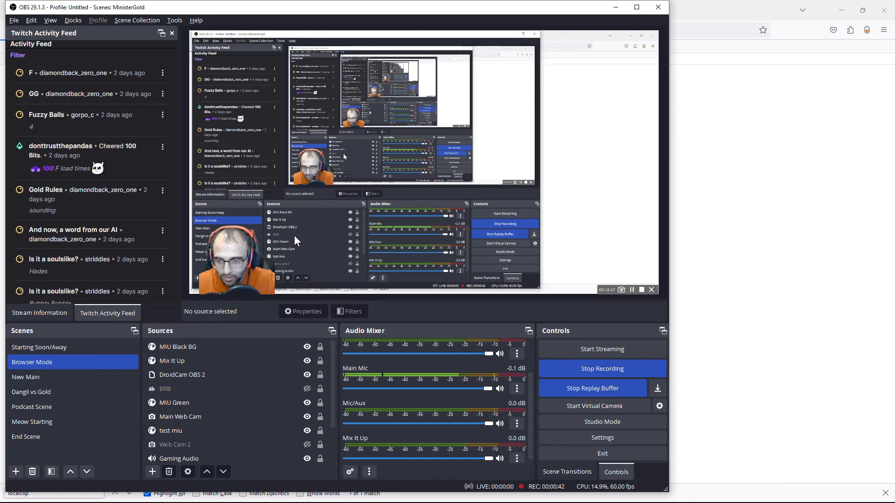
{"action": "key", "text": "super+e"}
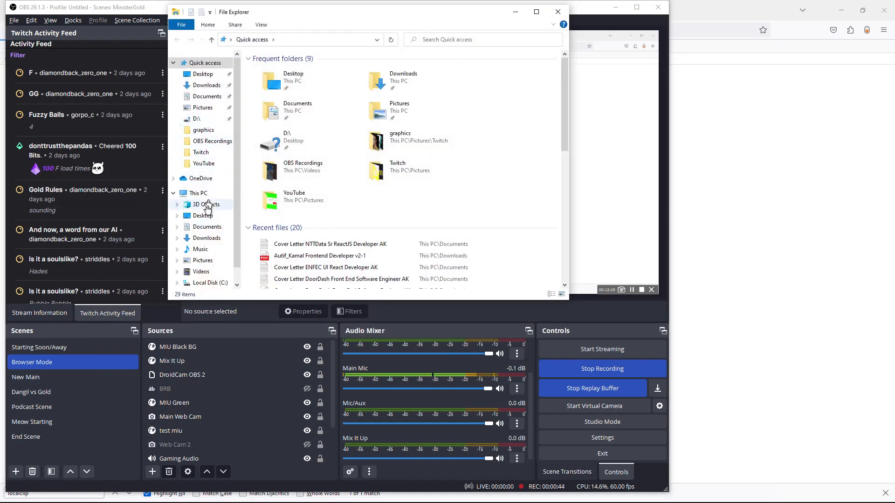
{"action": "left_click", "coordinate": [201, 274]}
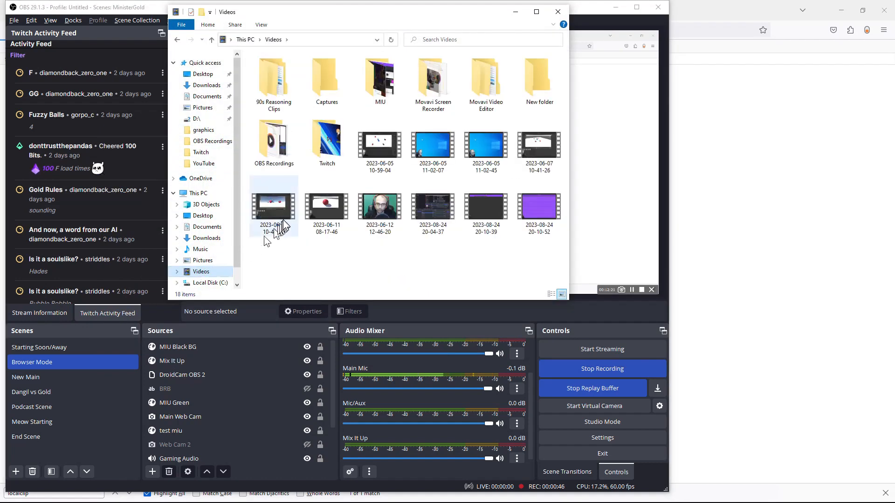
{"action": "double_click", "coordinate": [277, 150]}
{"action": "scroll", "coordinate": [356, 163], "scroll_direction": "down", "scroll_amount": 3}
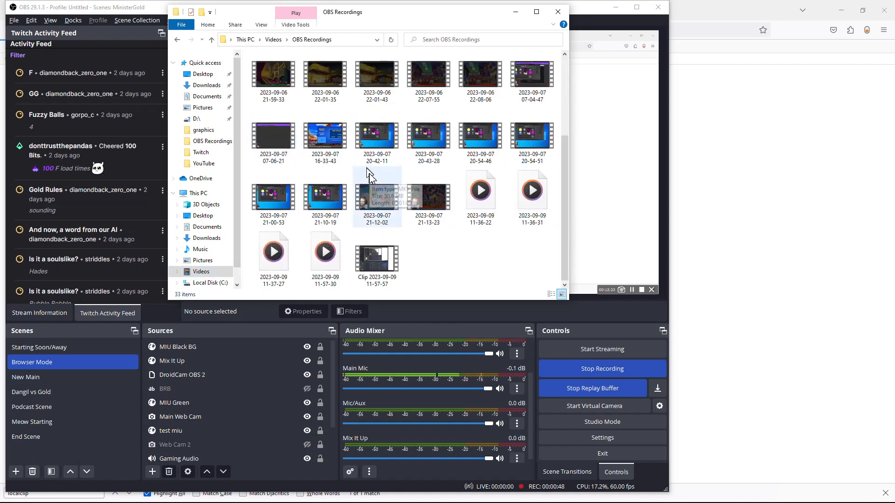
{"action": "double_click", "coordinate": [377, 274]}
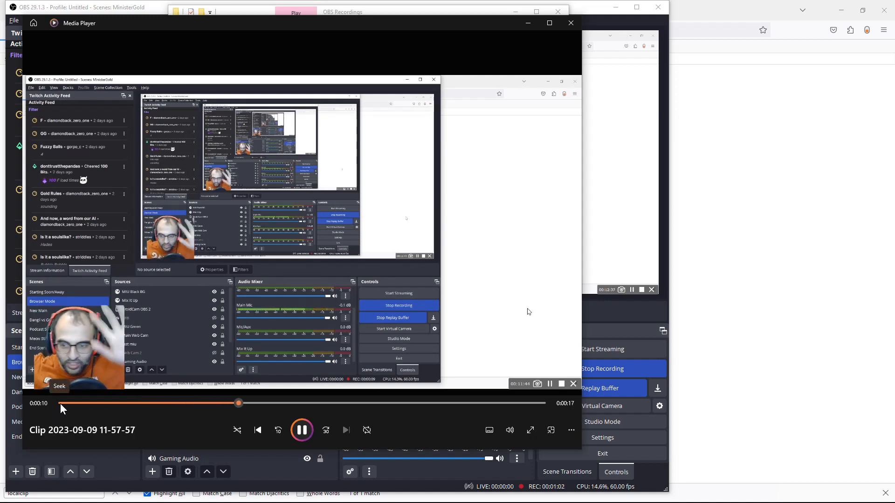
{"action": "left_click", "coordinate": [301, 430]}
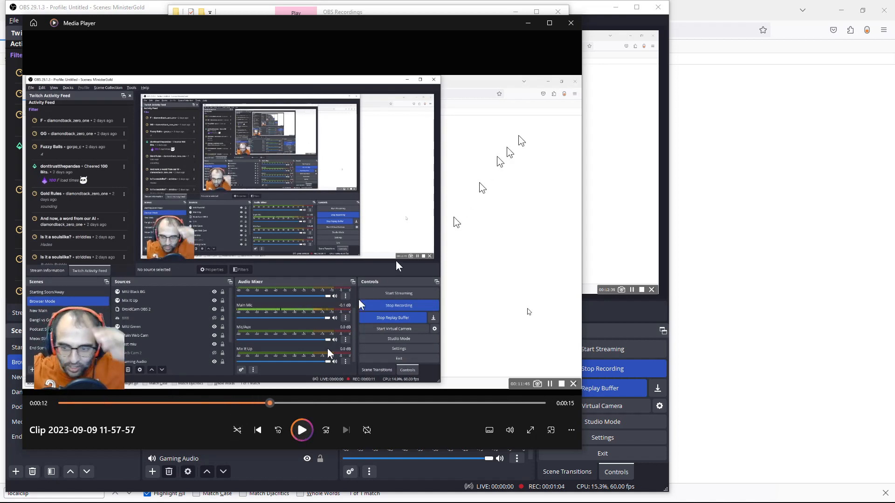
{"action": "left_click", "coordinate": [514, 402]}
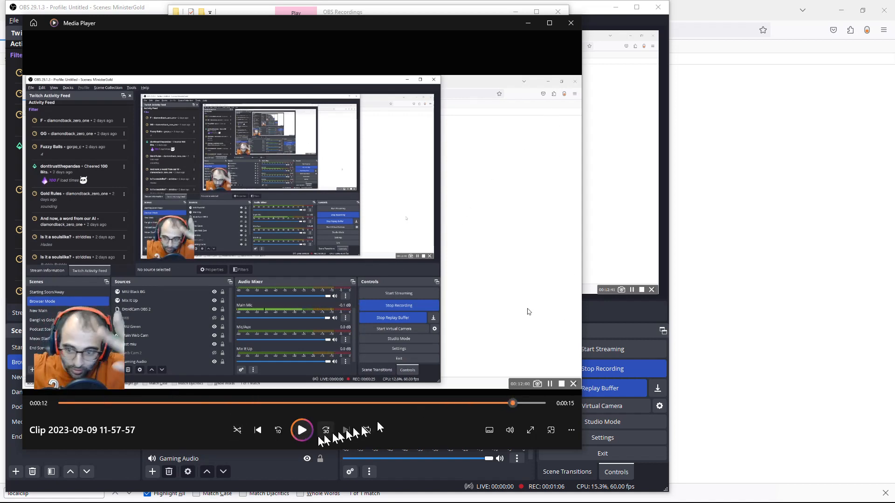
{"action": "left_click", "coordinate": [301, 429]}
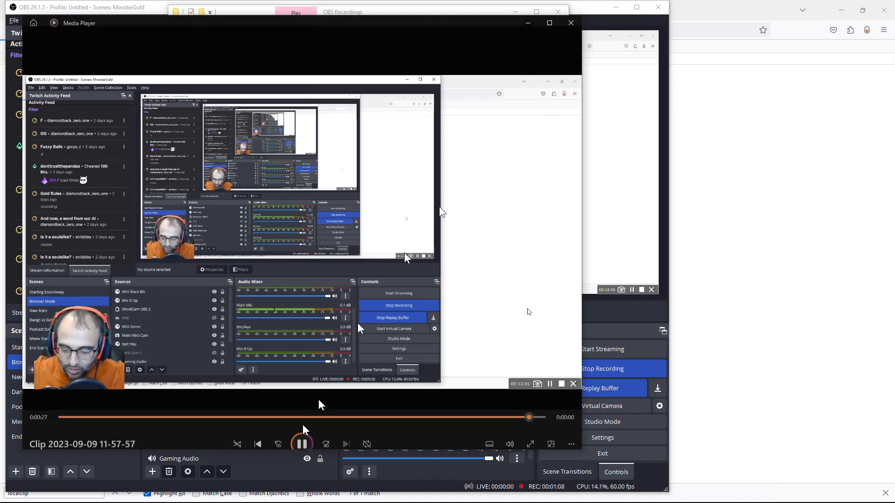
{"action": "left_click", "coordinate": [571, 24]}
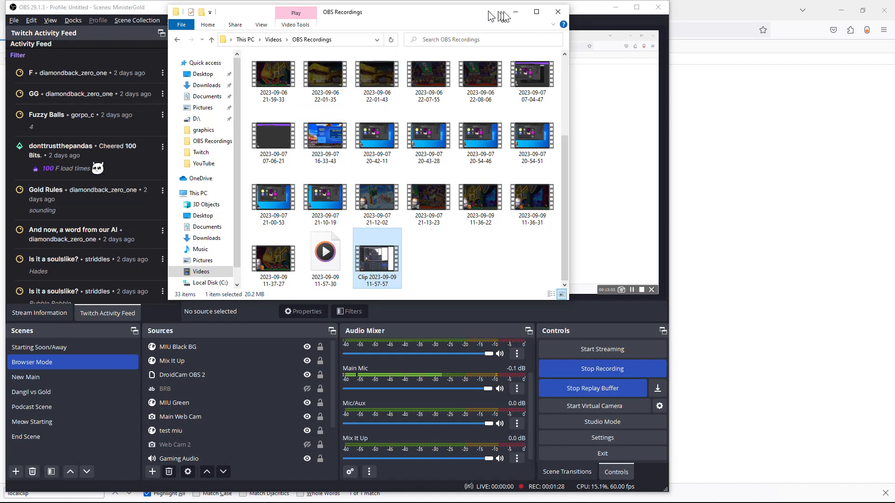
{"action": "left_click", "coordinate": [514, 12]}
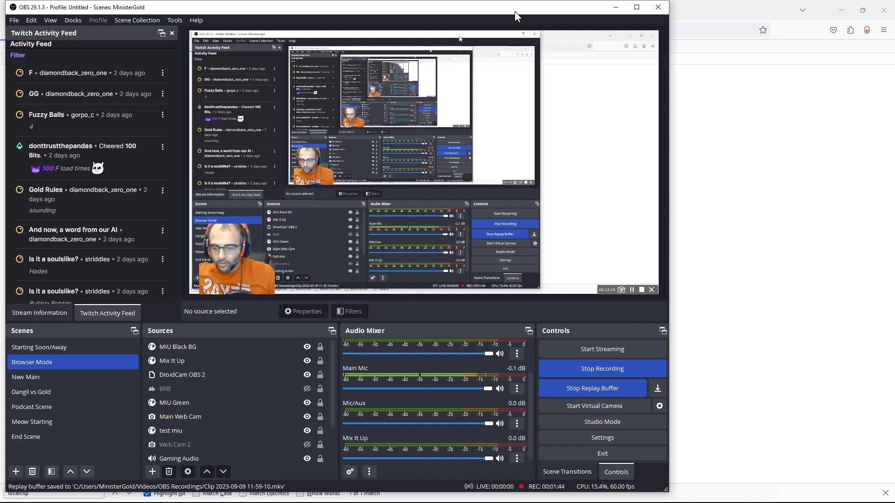
{"action": "left_click", "coordinate": [287, 387]}
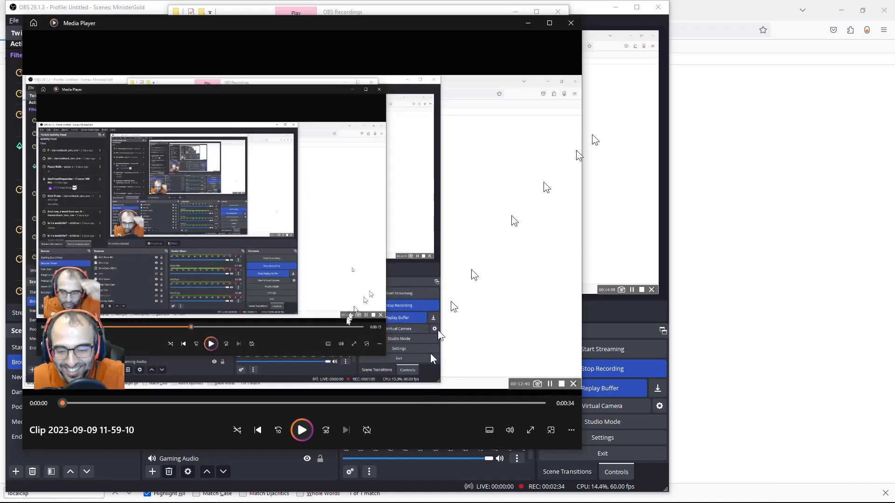
{"action": "left_click", "coordinate": [572, 25]}
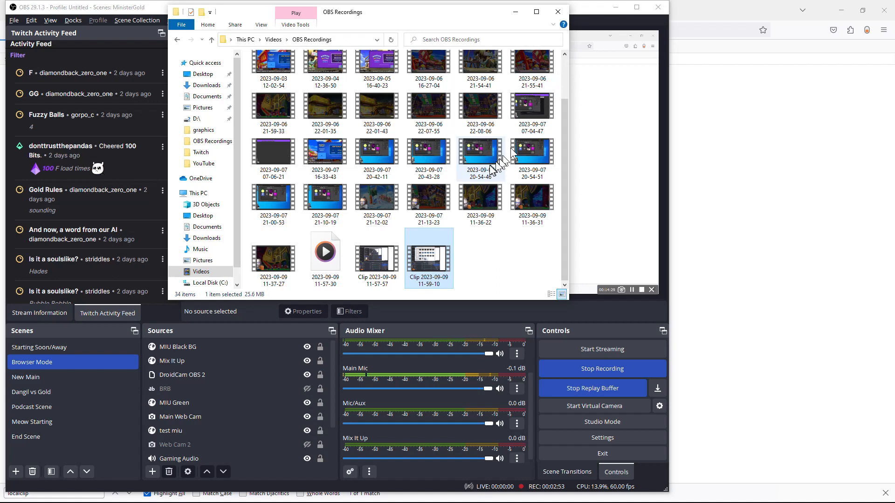
{"action": "left_click", "coordinate": [582, 315]}
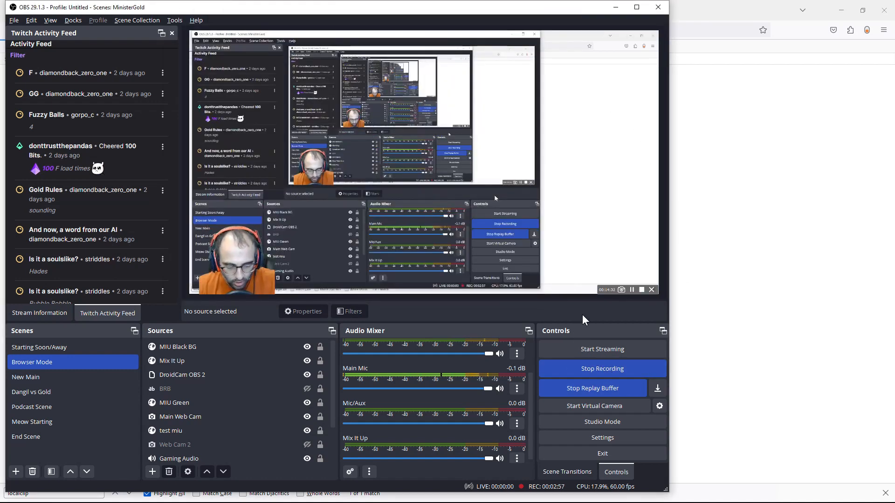